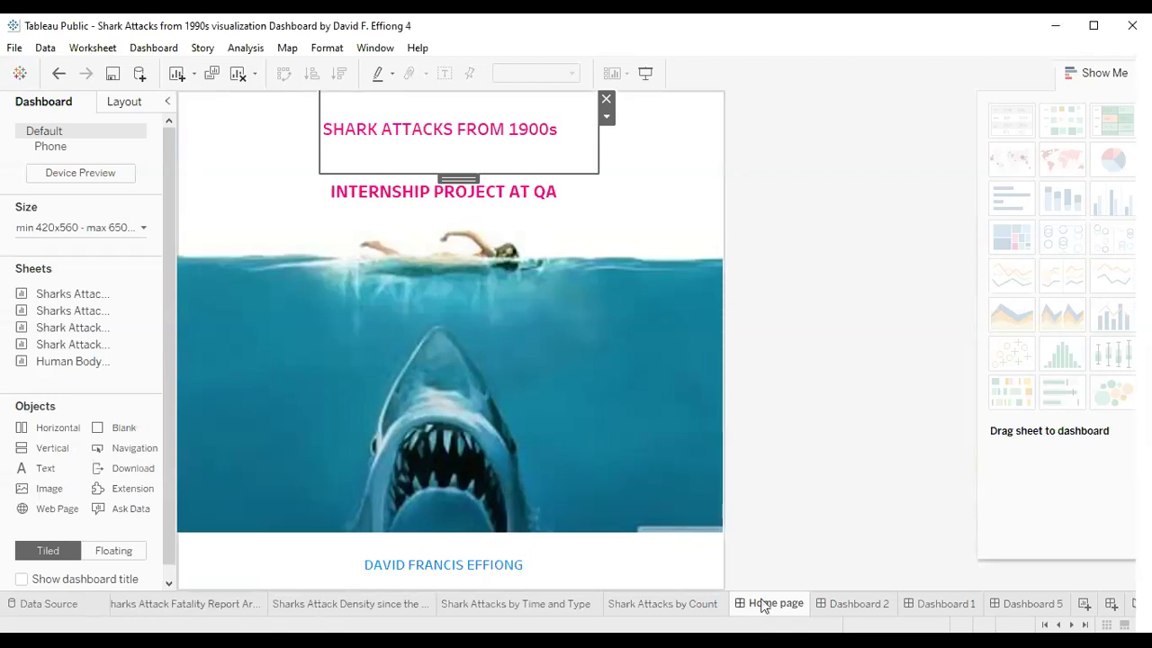
{"action": "left_click", "coordinate": [830, 604]}
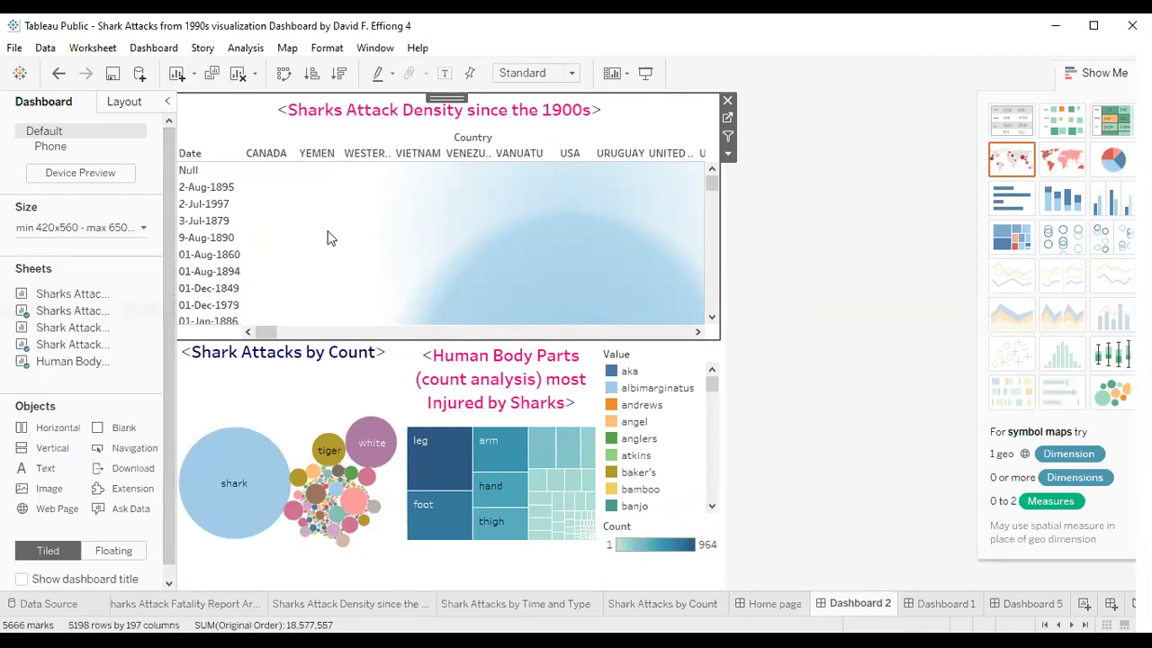
{"action": "scroll", "coordinate": [540, 238], "scroll_direction": "down", "scroll_amount": 10}
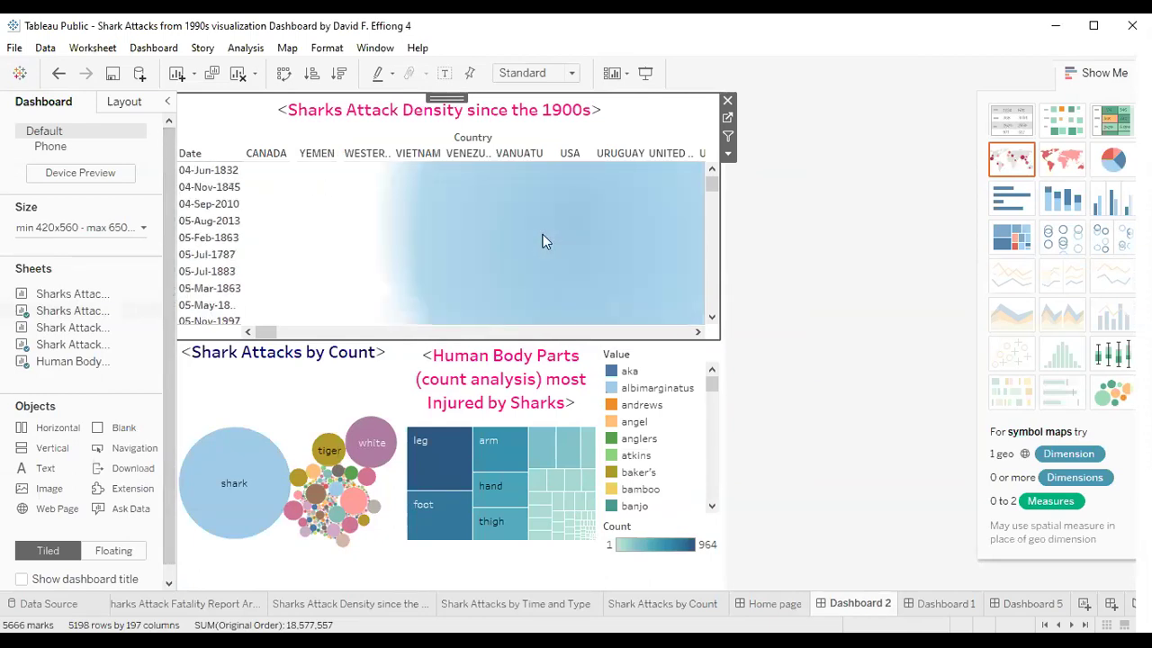
{"action": "scroll", "coordinate": [542, 236], "scroll_direction": "down", "scroll_amount": 10}
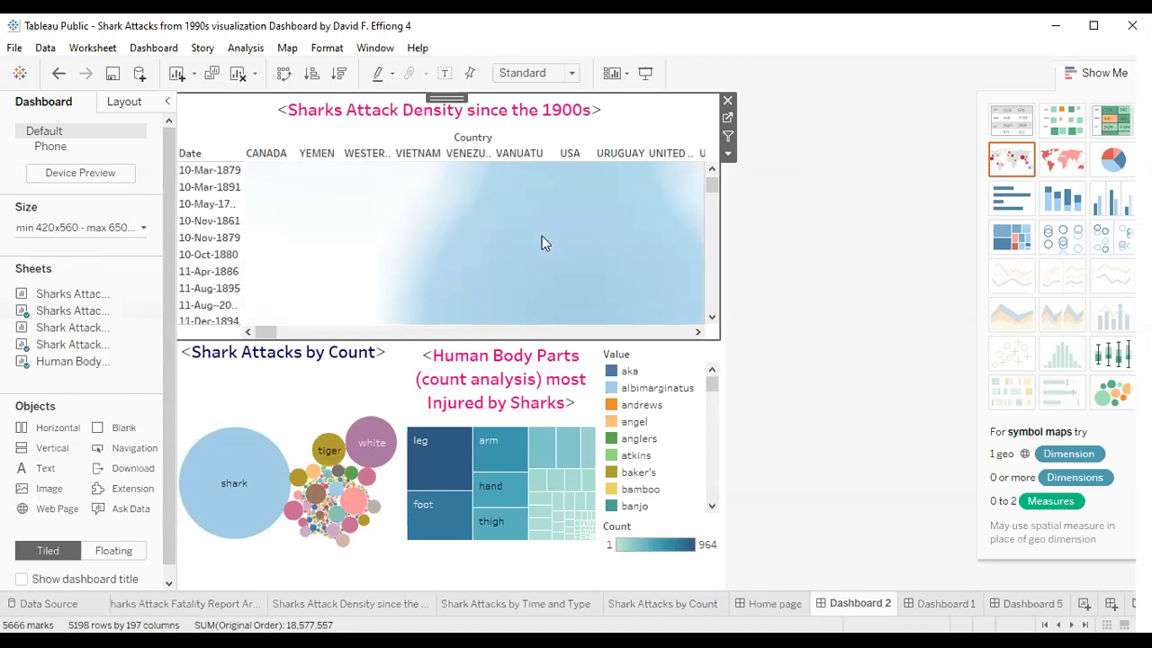
{"action": "scroll", "coordinate": [511, 235], "scroll_direction": "down", "scroll_amount": 10}
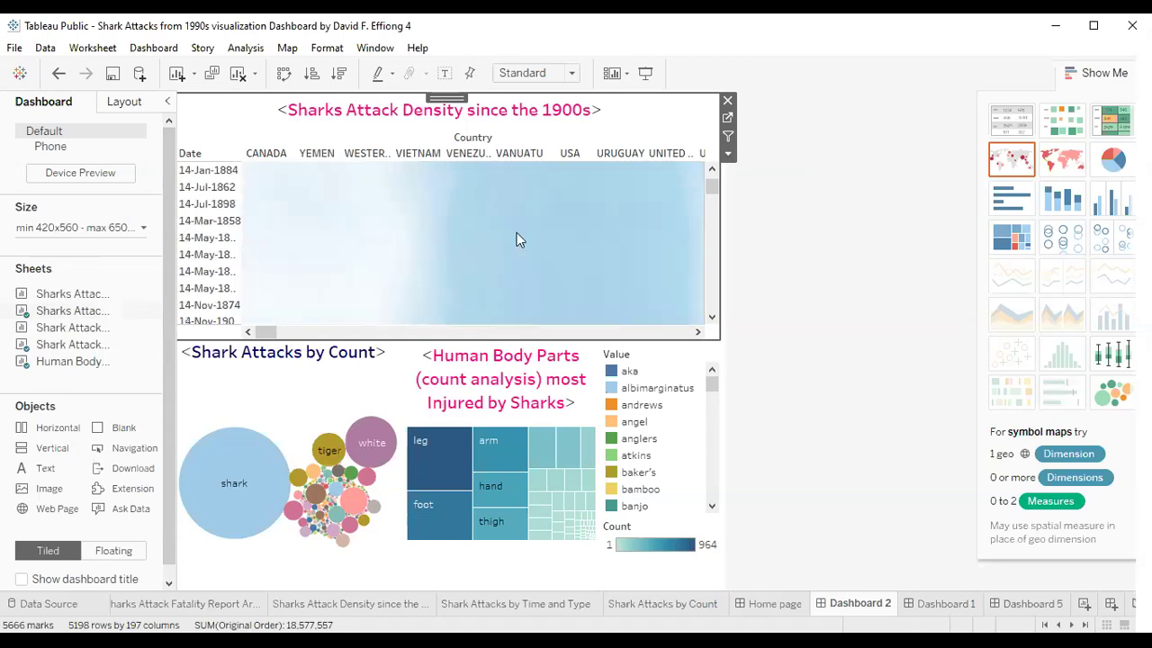
{"action": "scroll", "coordinate": [515, 241], "scroll_direction": "down", "scroll_amount": 10}
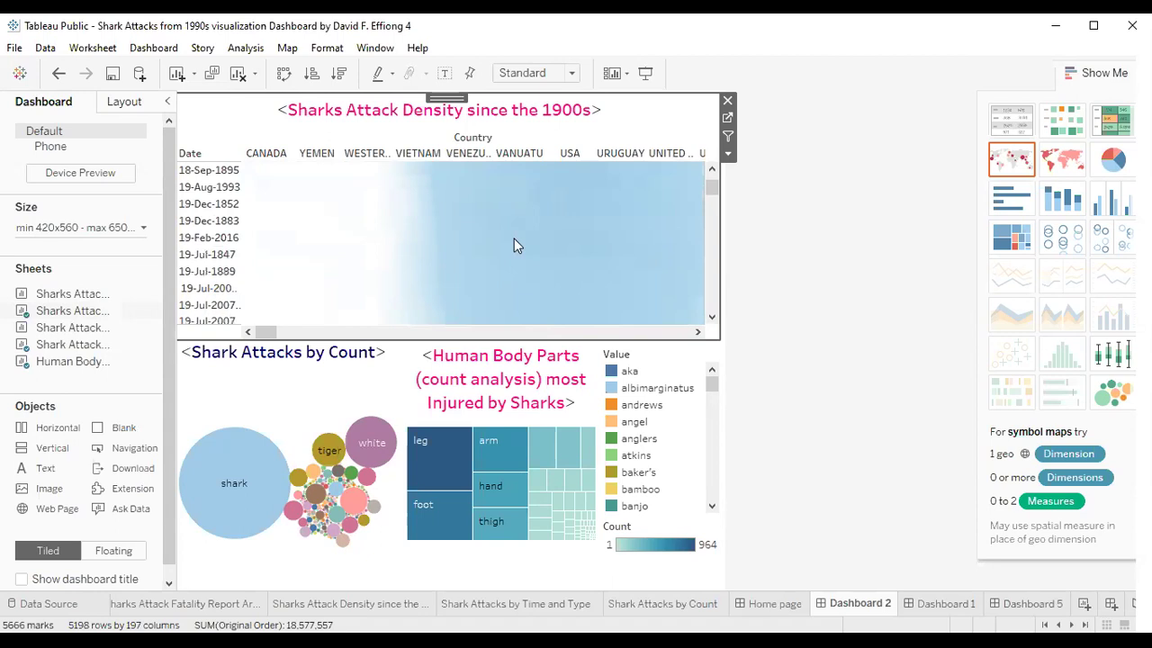
{"action": "scroll", "coordinate": [514, 246], "scroll_direction": "down", "scroll_amount": 10}
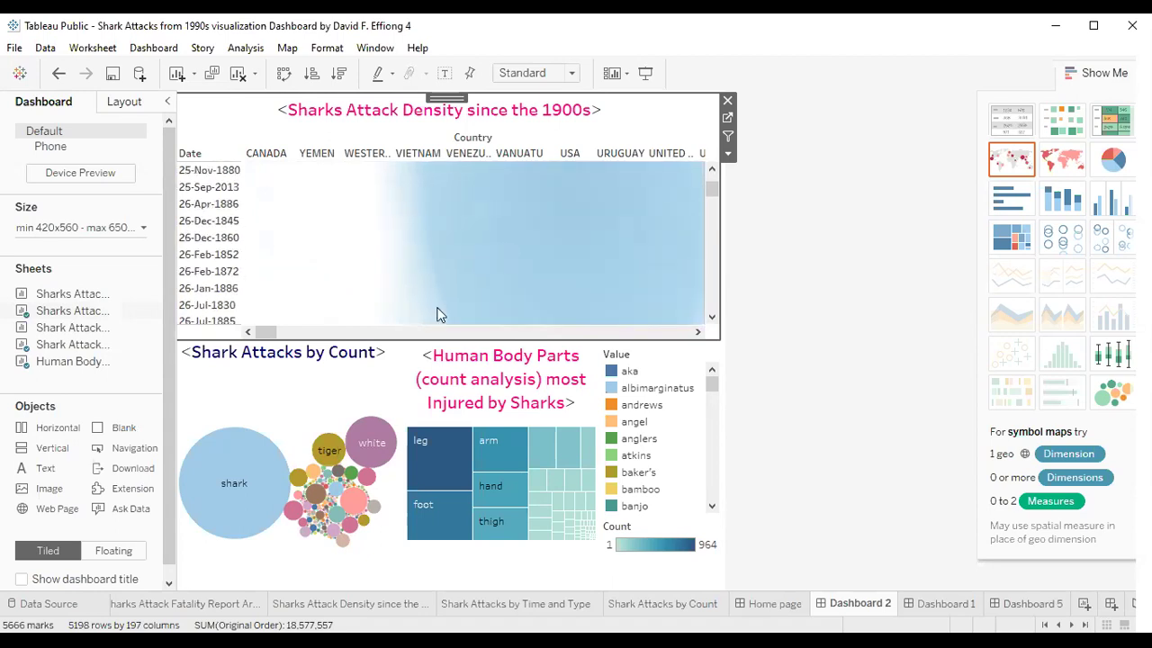
Open the Sharks Attack Density since the 1900s sheet and browse its Date rows and Country columns.
{"action": "left_click", "coordinate": [313, 608]}
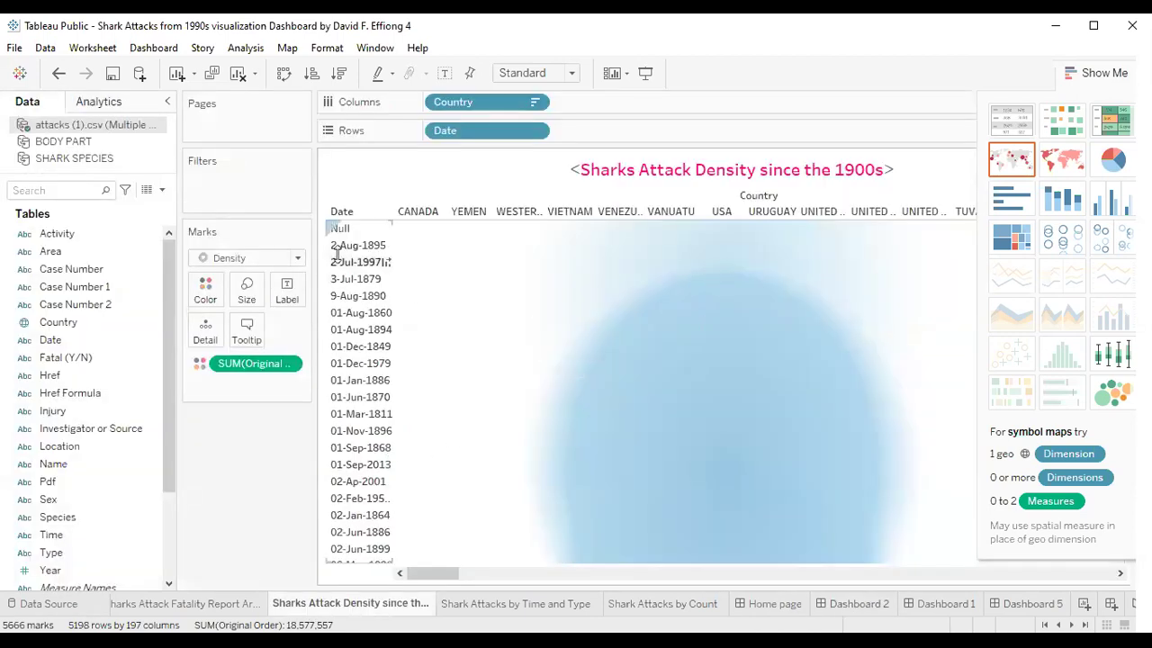
{"action": "scroll", "coordinate": [602, 391], "scroll_direction": "down", "scroll_amount": 7}
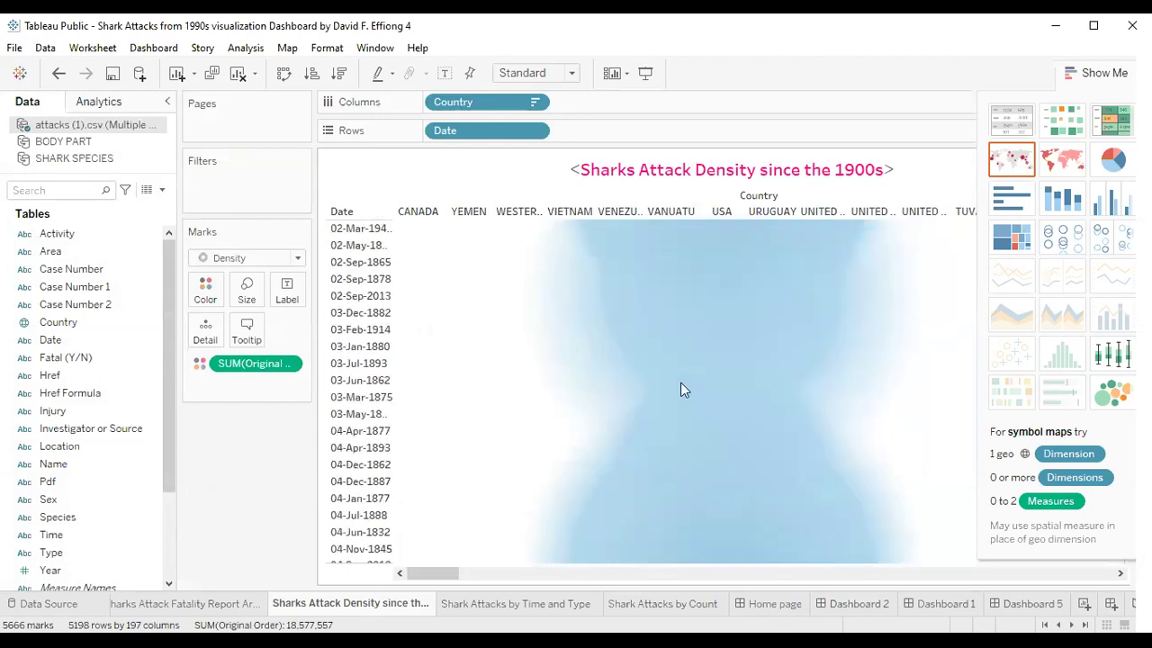
{"action": "scroll", "coordinate": [681, 389], "scroll_direction": "up", "scroll_amount": 3}
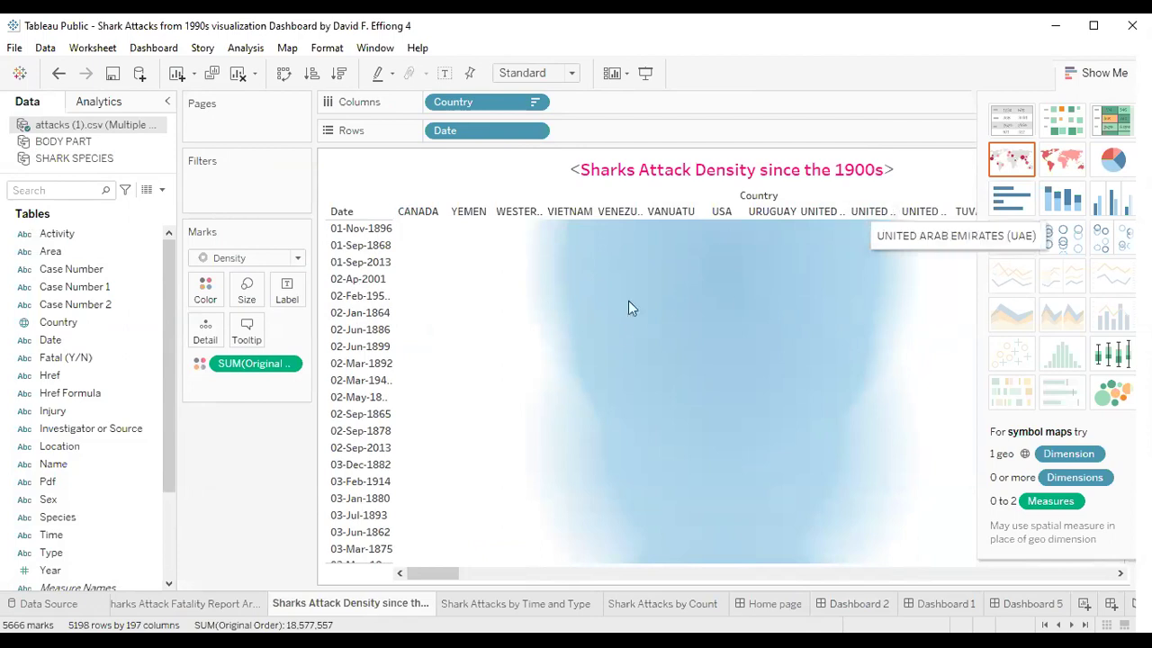
{"action": "scroll", "coordinate": [683, 363], "scroll_direction": "down", "scroll_amount": 10}
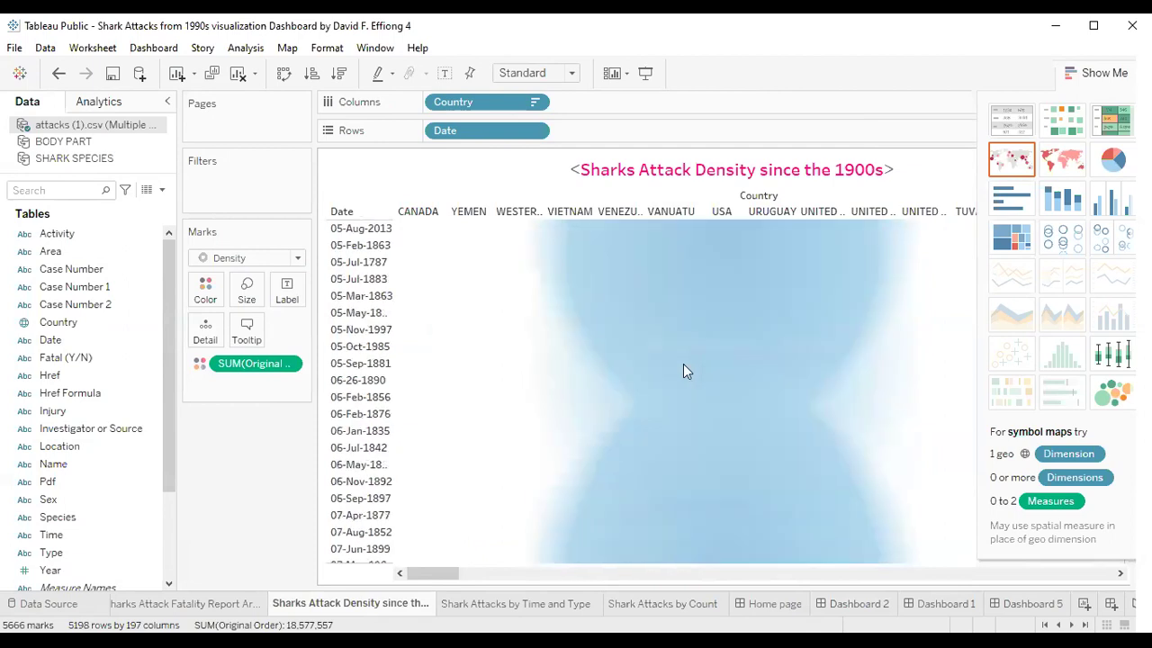
{"action": "scroll", "coordinate": [683, 364], "scroll_direction": "down", "scroll_amount": 8}
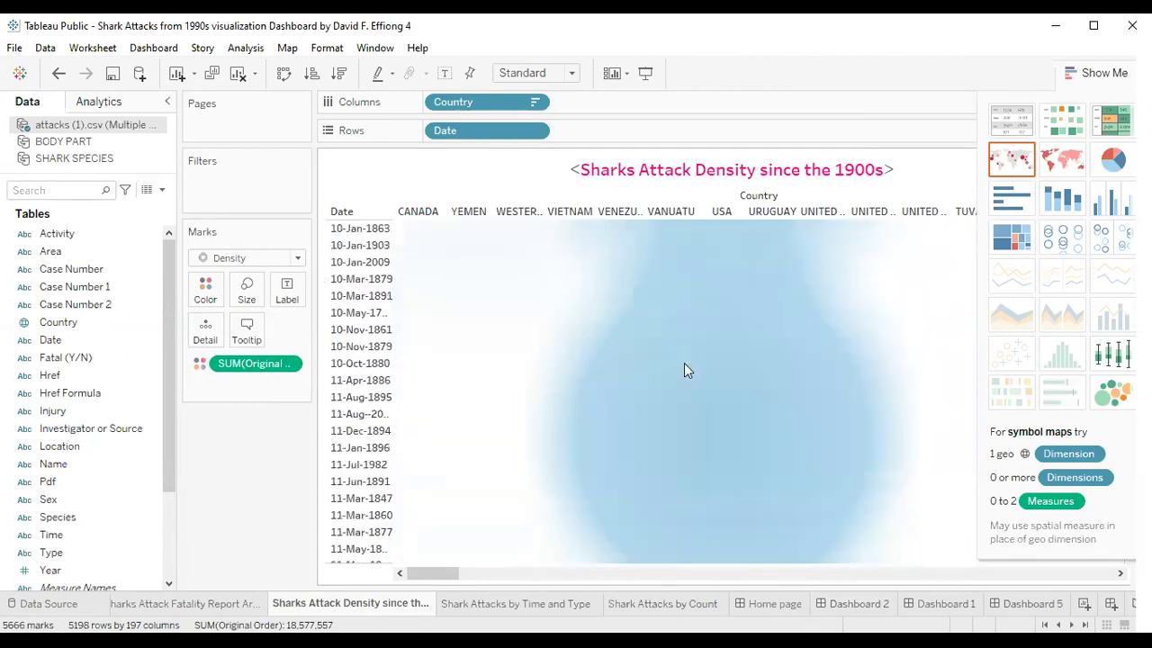
{"action": "scroll", "coordinate": [684, 363], "scroll_direction": "down", "scroll_amount": 6}
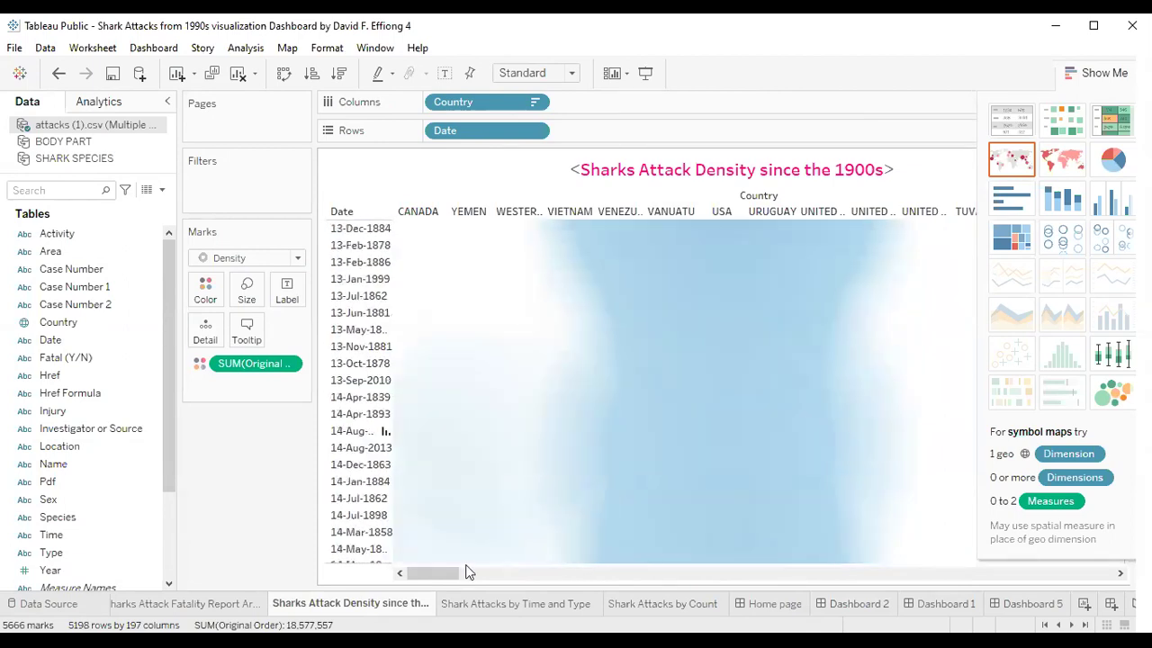
{"action": "left_click_drag", "start_coordinate": [454, 578], "coordinate": [559, 579]}
{"action": "scroll", "coordinate": [675, 387], "scroll_direction": "up", "scroll_amount": 4}
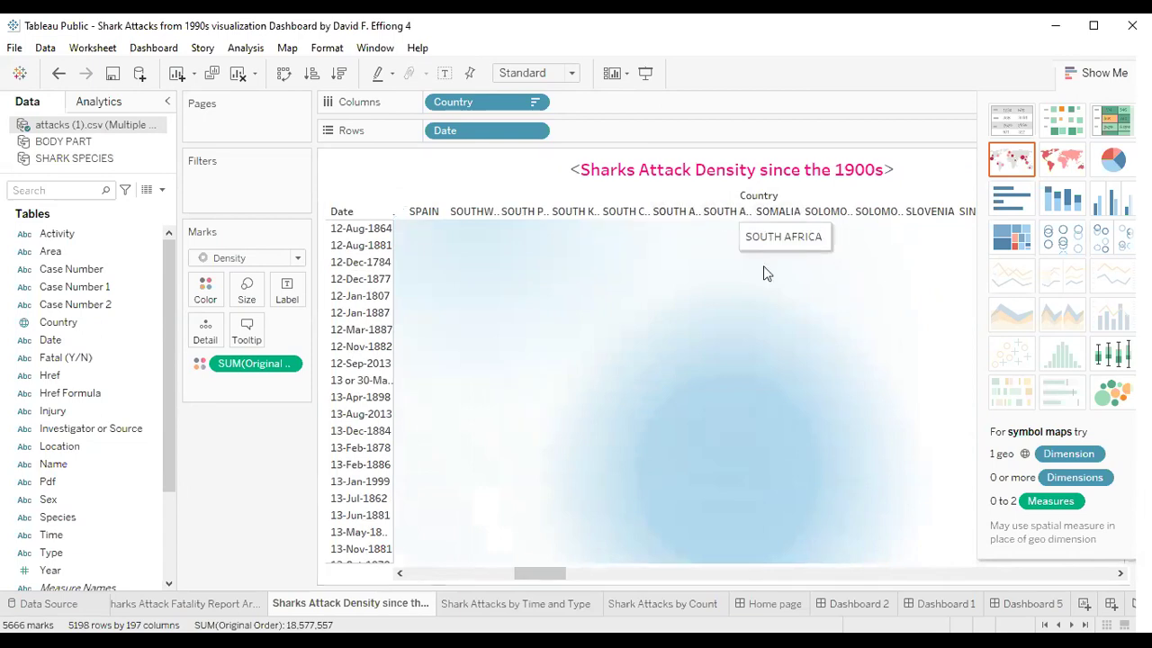
{"action": "scroll", "coordinate": [809, 403], "scroll_direction": "down", "scroll_amount": 2}
{"action": "scroll", "coordinate": [797, 372], "scroll_direction": "down", "scroll_amount": 7}
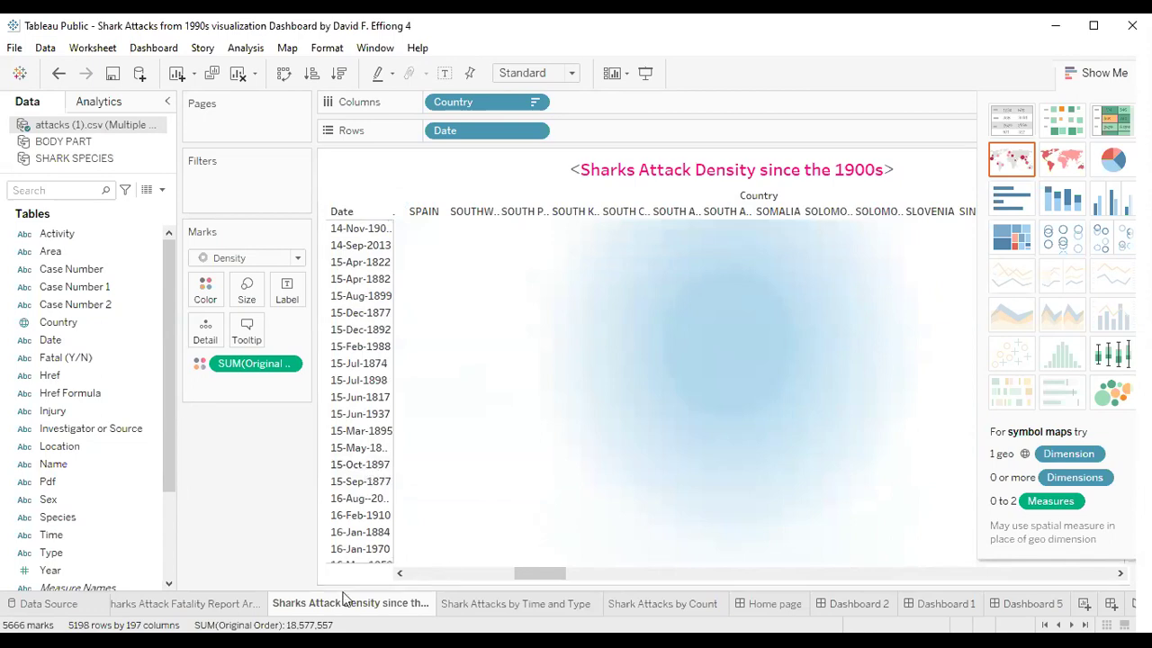
Show the Sharks Attack Fatality Report Around the World map in Presentation Mode.
{"action": "left_click", "coordinate": [206, 605]}
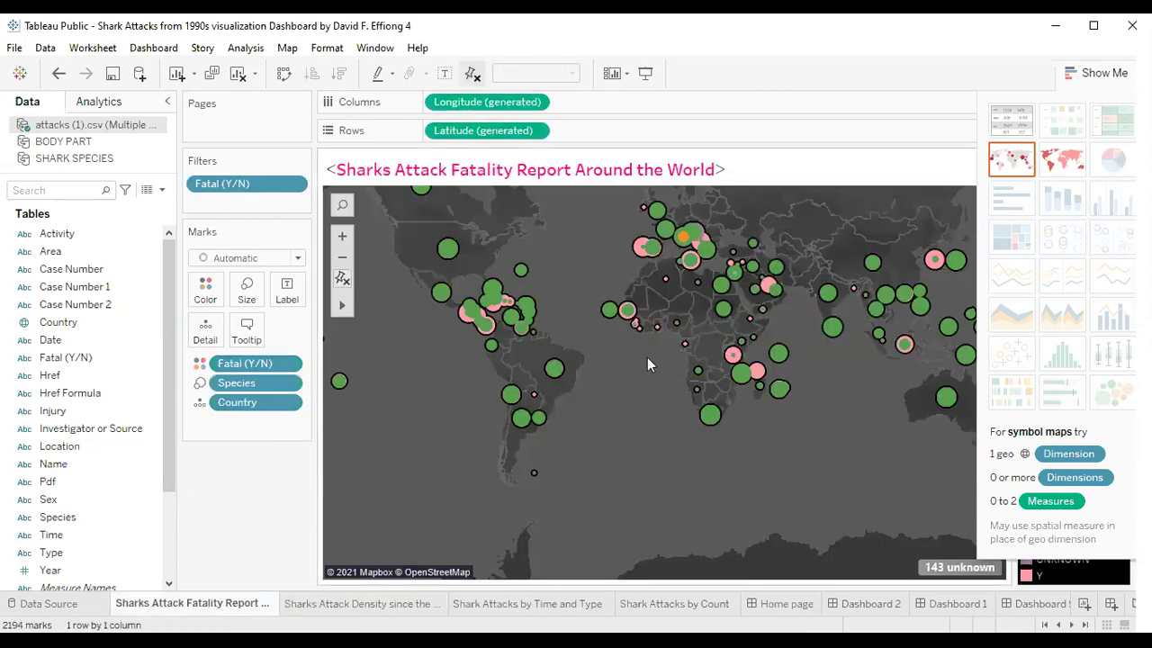
{"action": "scroll", "coordinate": [636, 335], "scroll_direction": "up", "scroll_amount": 2}
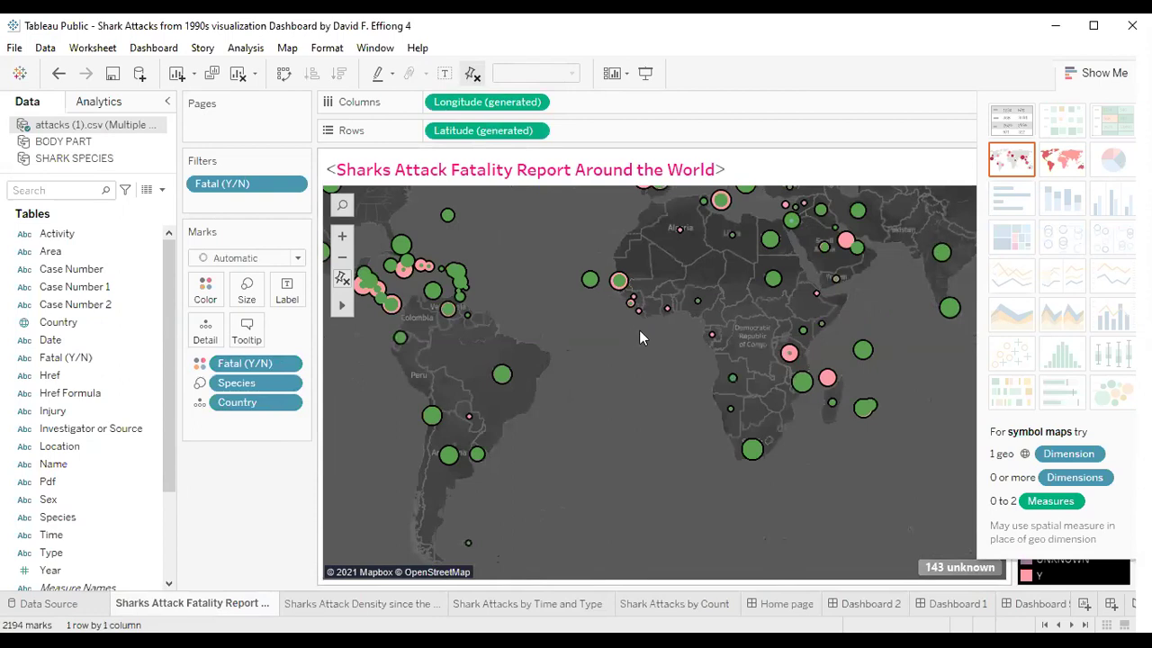
{"action": "left_click", "coordinate": [643, 74]}
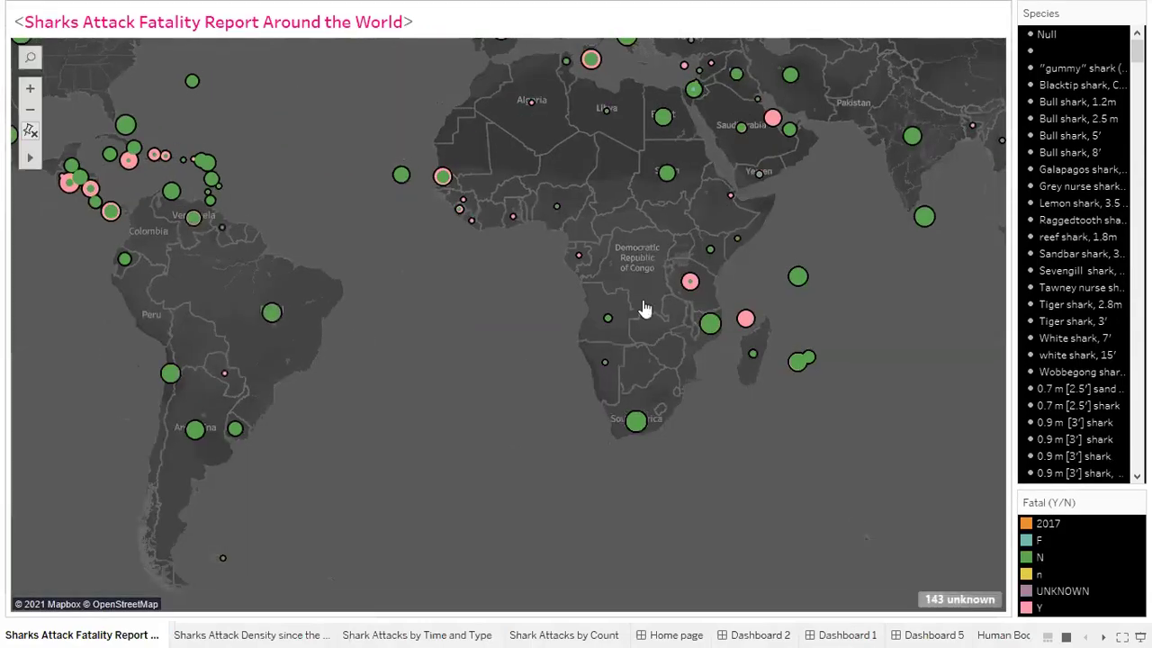
Zoom the map onto Africa, select the West Africa attack mark, then clear the selection.
{"action": "scroll", "coordinate": [644, 309], "scroll_direction": "up", "scroll_amount": 1}
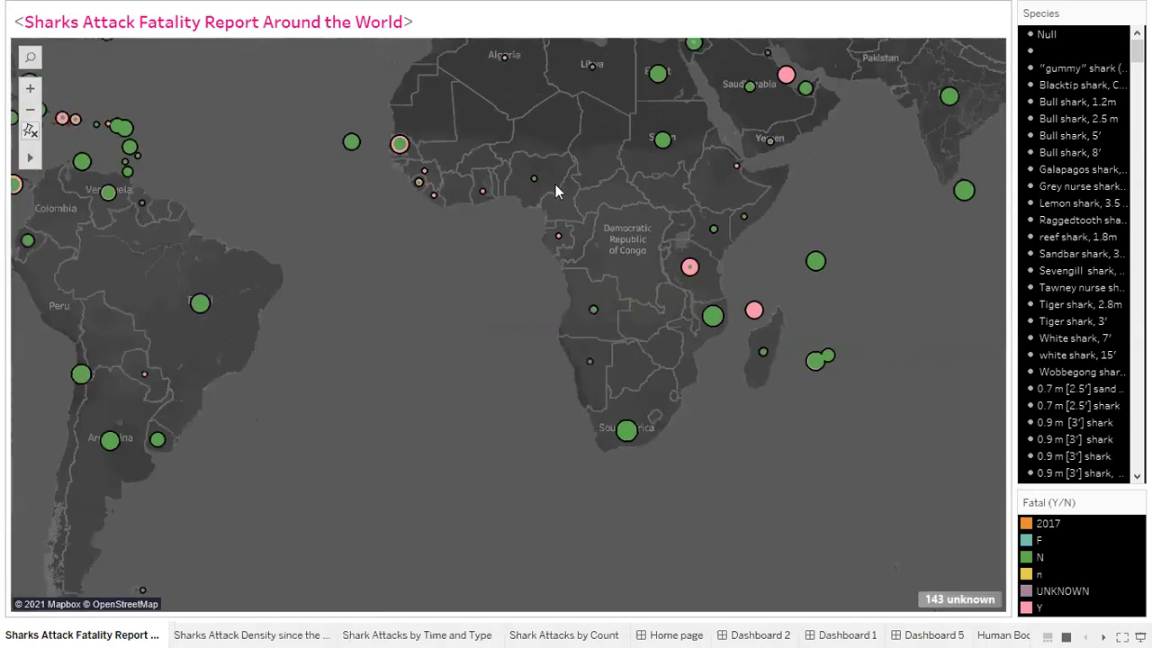
{"action": "mouse_move", "coordinate": [30, 158]}
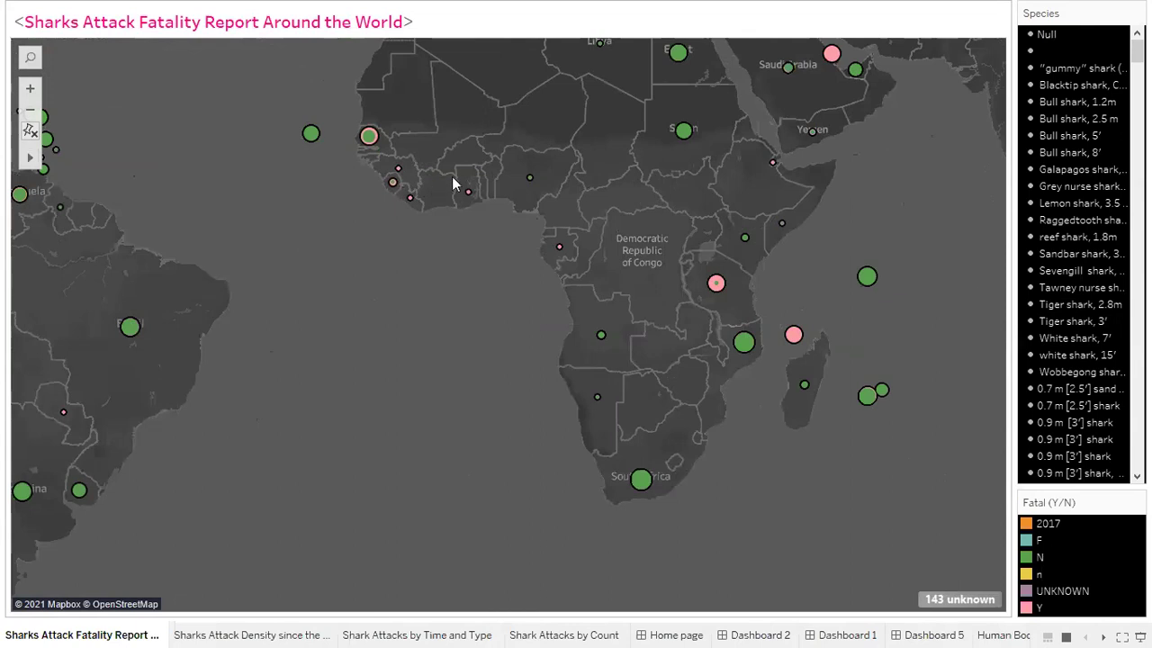
{"action": "left_click_drag", "start_coordinate": [484, 173], "coordinate": [463, 265]}
{"action": "mouse_move", "coordinate": [29, 158]}
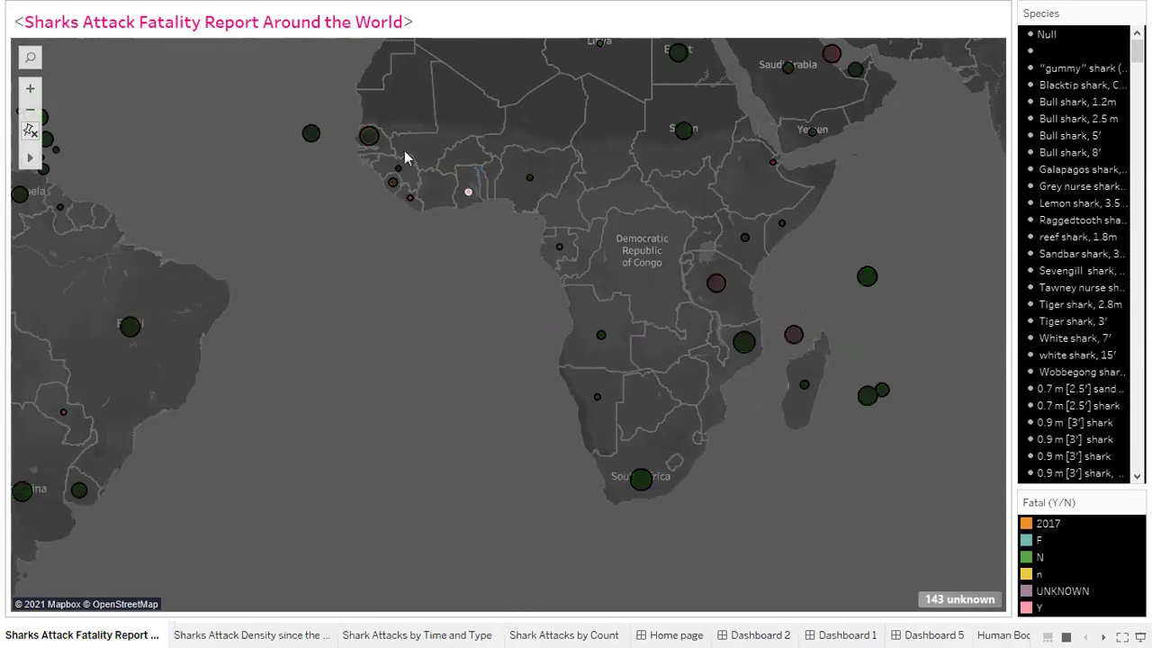
{"action": "left_click", "coordinate": [418, 216]}
{"action": "mouse_move", "coordinate": [364, 151]}
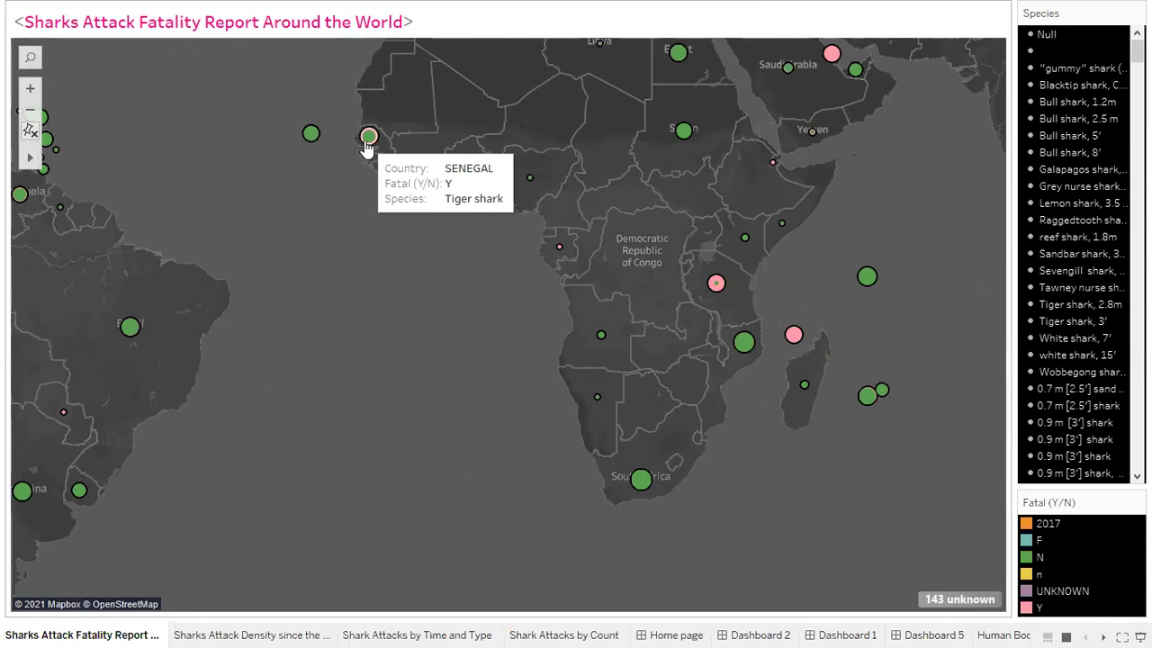
Pan the fatality map to bring North Africa and Europe into view.
{"action": "mouse_move", "coordinate": [131, 331]}
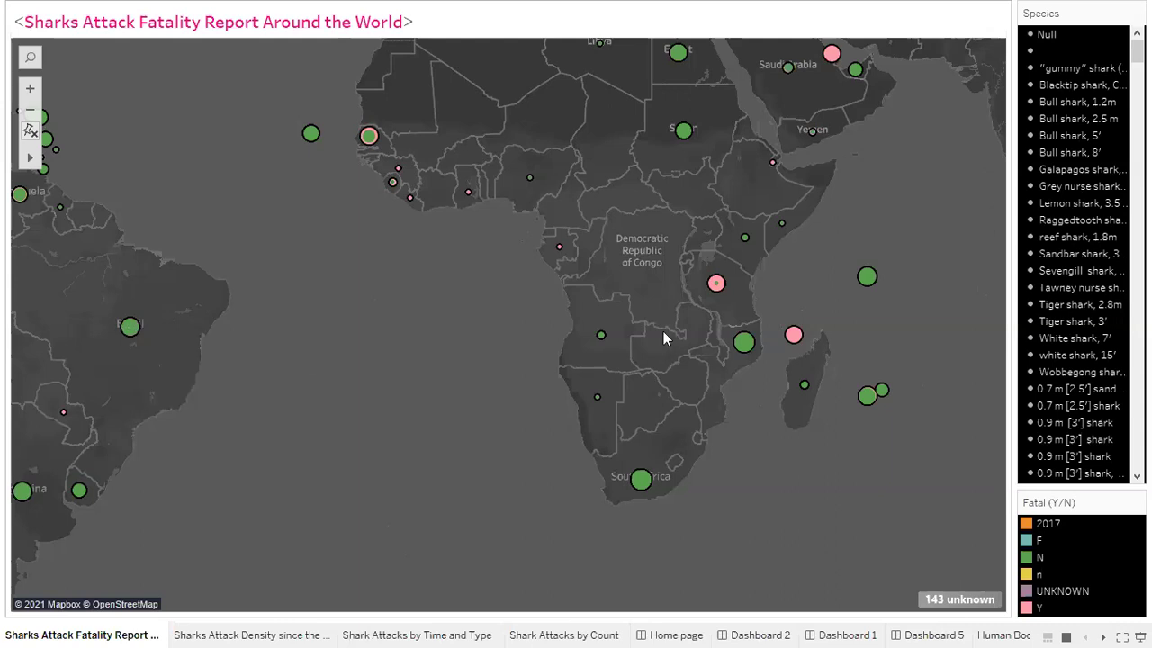
{"action": "mouse_move", "coordinate": [718, 286]}
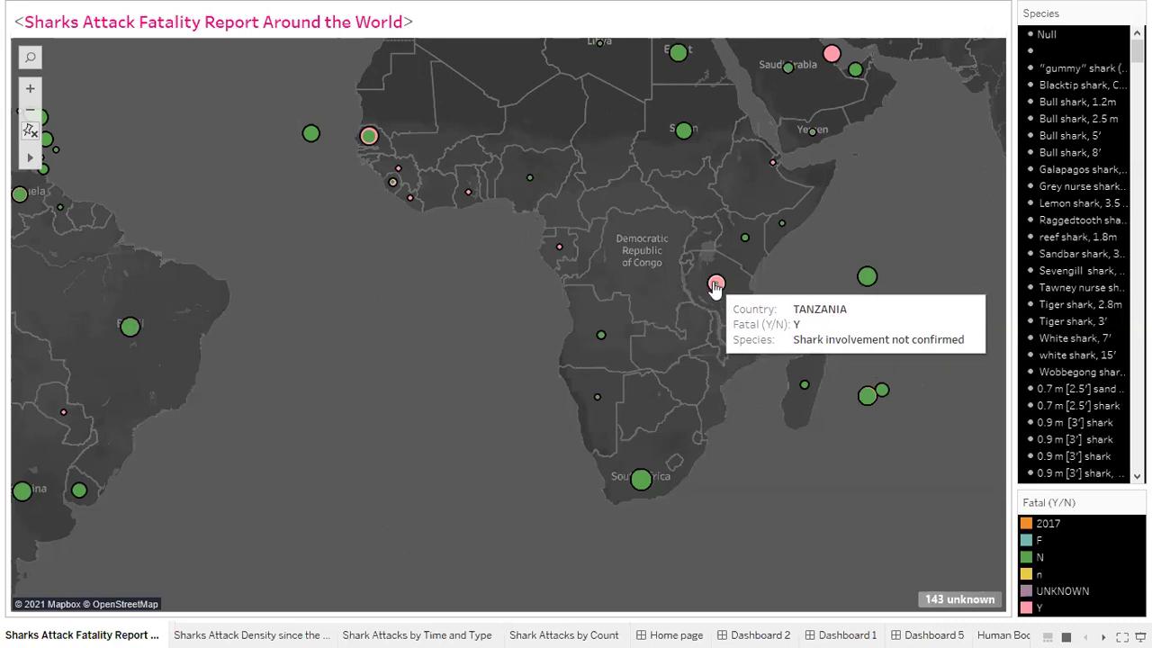
{"action": "mouse_move", "coordinate": [833, 58]}
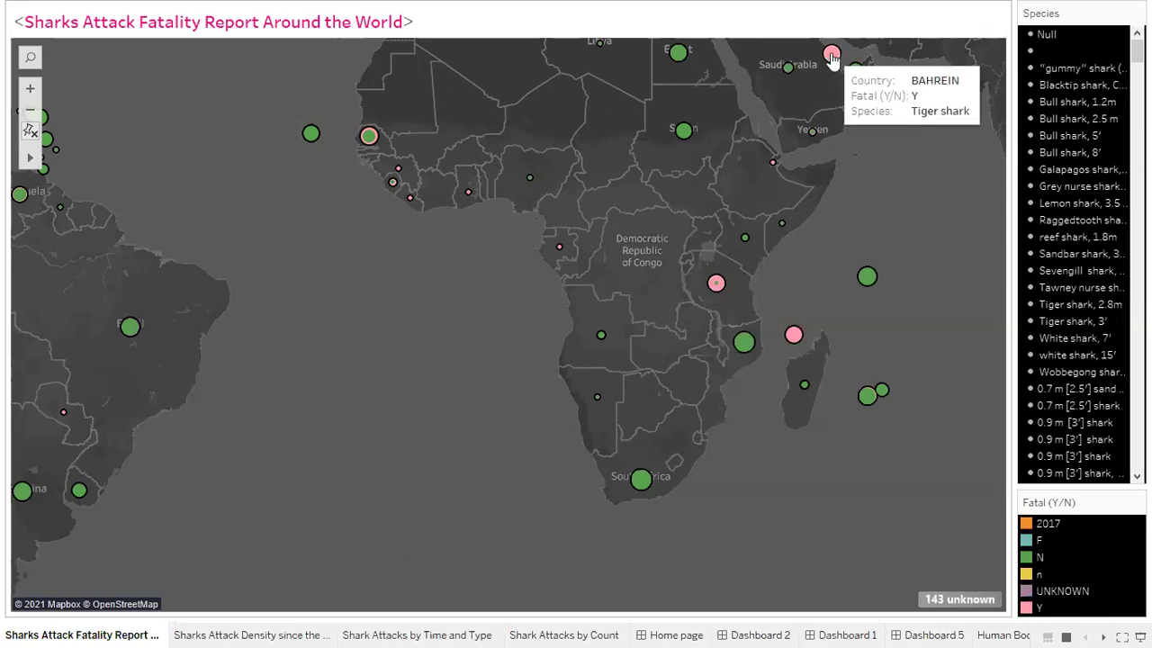
{"action": "scroll", "coordinate": [738, 196], "scroll_direction": "up", "scroll_amount": 1}
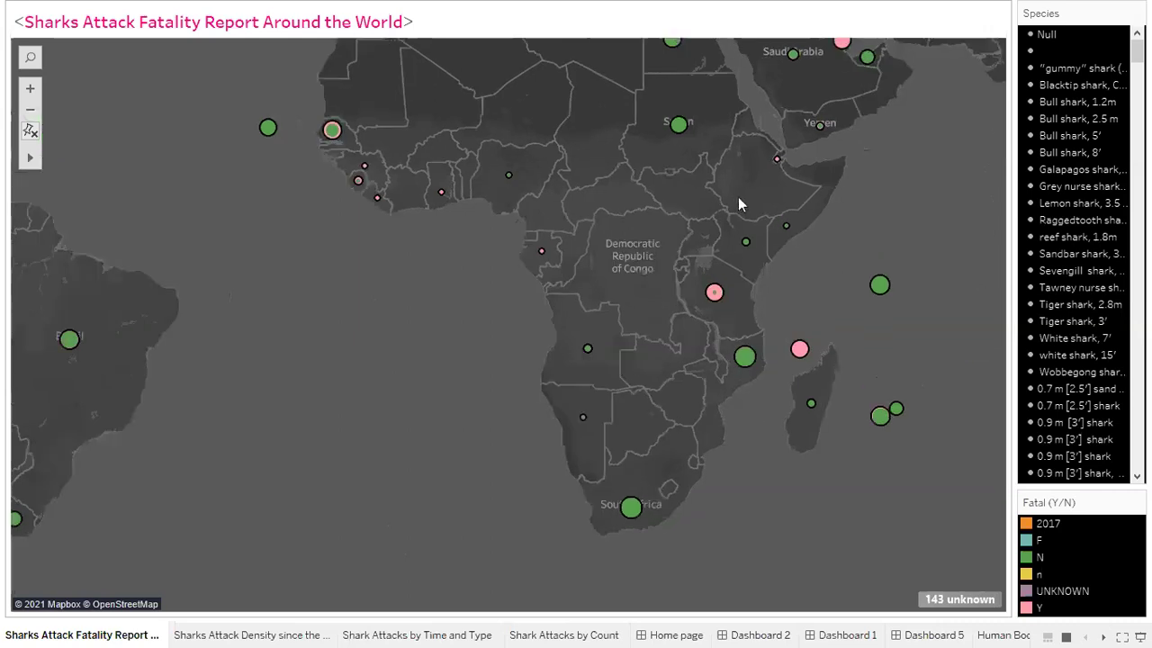
{"action": "mouse_move", "coordinate": [29, 156]}
{"action": "left_click", "coordinate": [75, 159]}
{"action": "left_click_drag", "start_coordinate": [304, 236], "coordinate": [220, 377]}
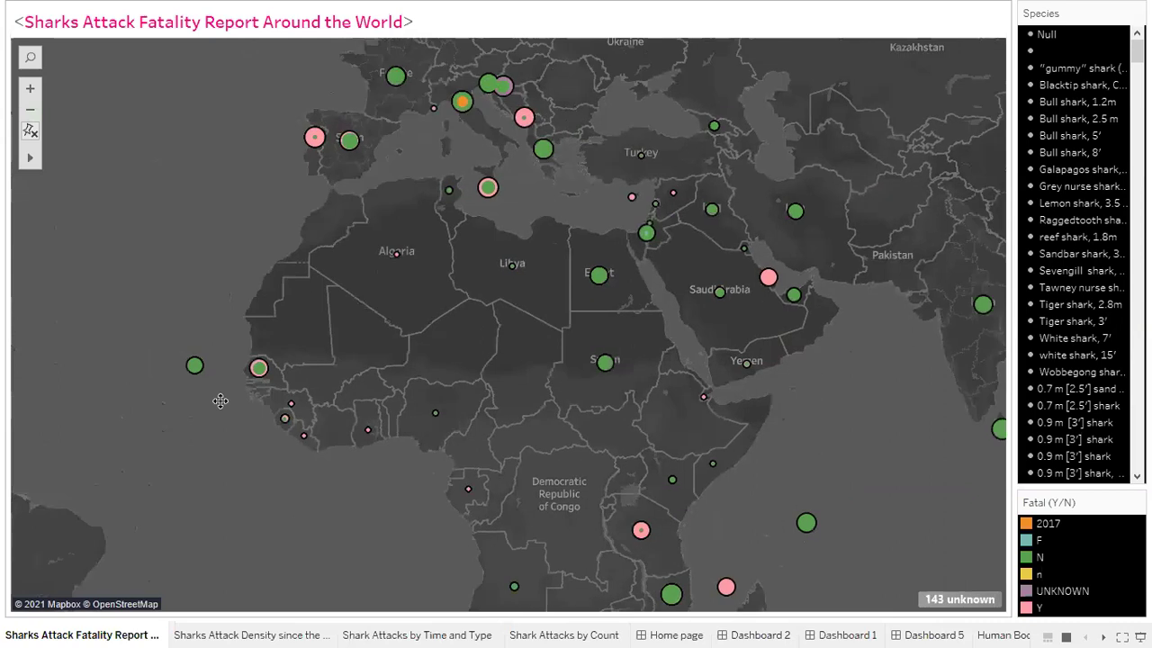
{"action": "left_click_drag", "start_coordinate": [220, 400], "coordinate": [223, 436]}
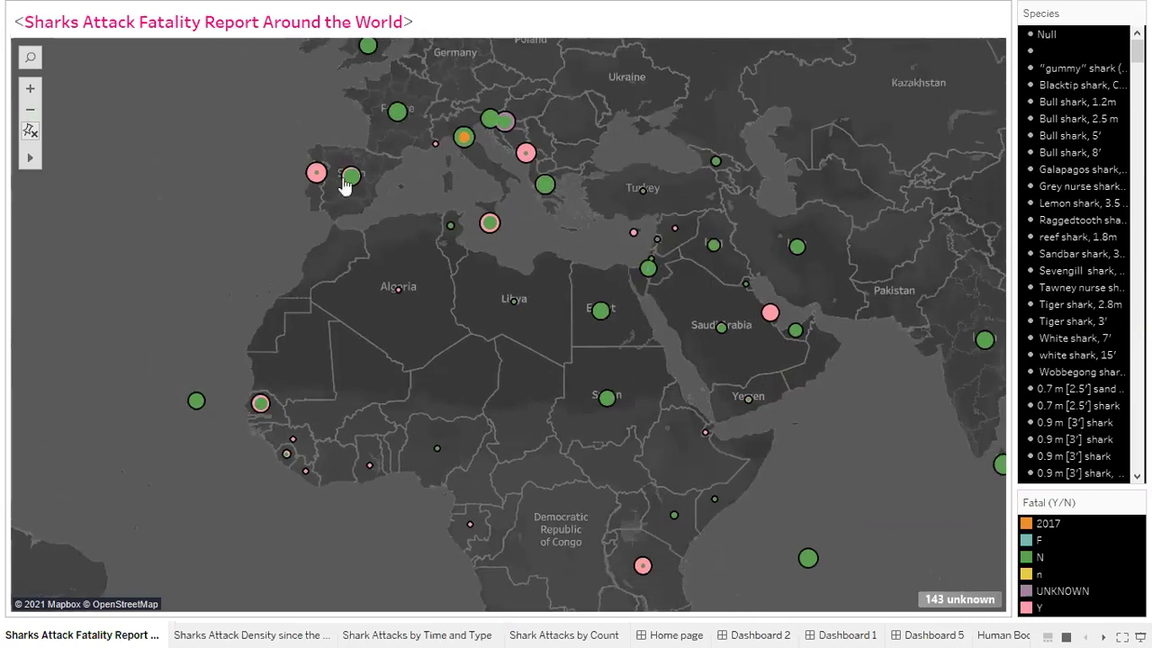
Inspect the European attack circles, then zoom out to the whole-world map.
{"action": "mouse_move", "coordinate": [319, 175]}
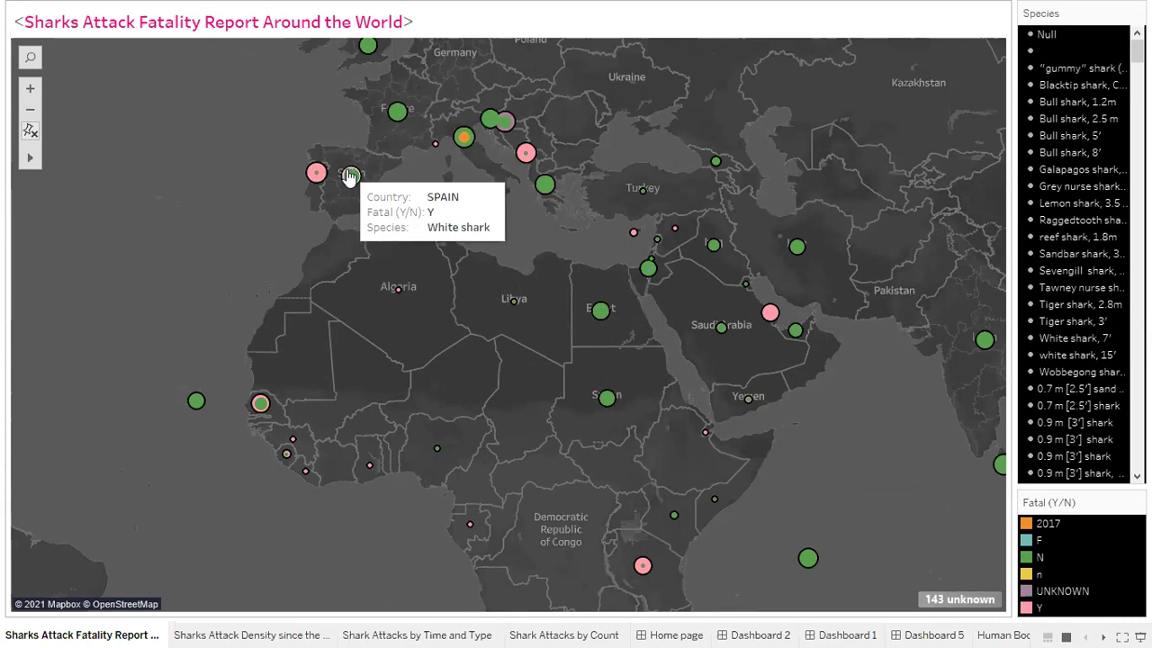
{"action": "mouse_move", "coordinate": [397, 112]}
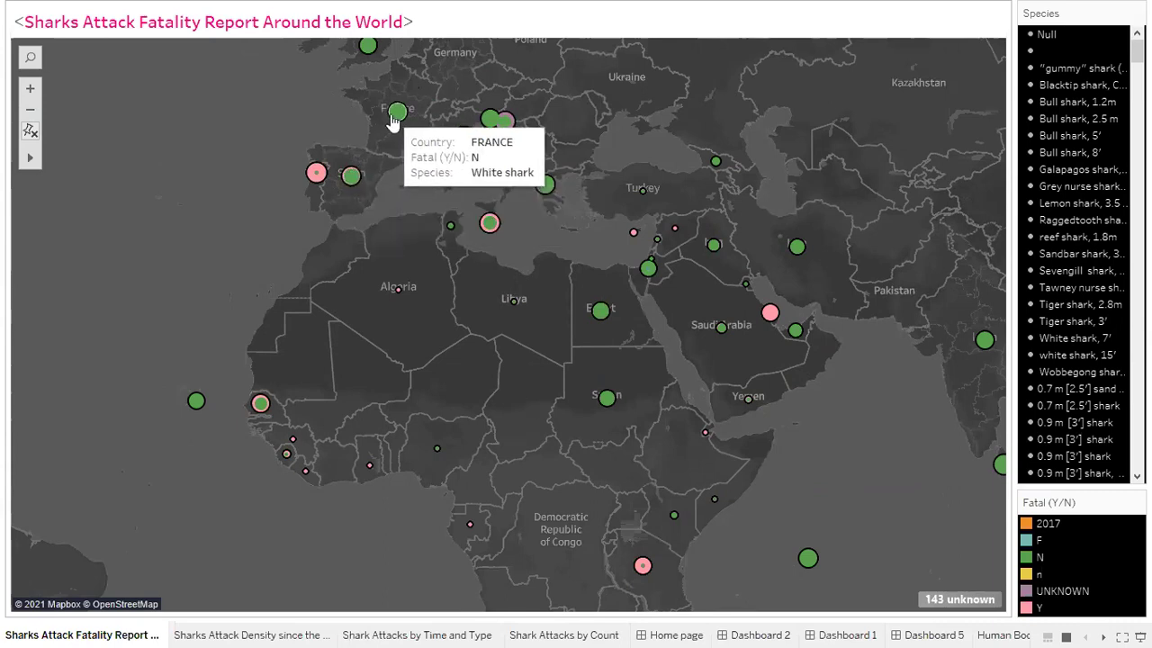
{"action": "mouse_move", "coordinate": [462, 139]}
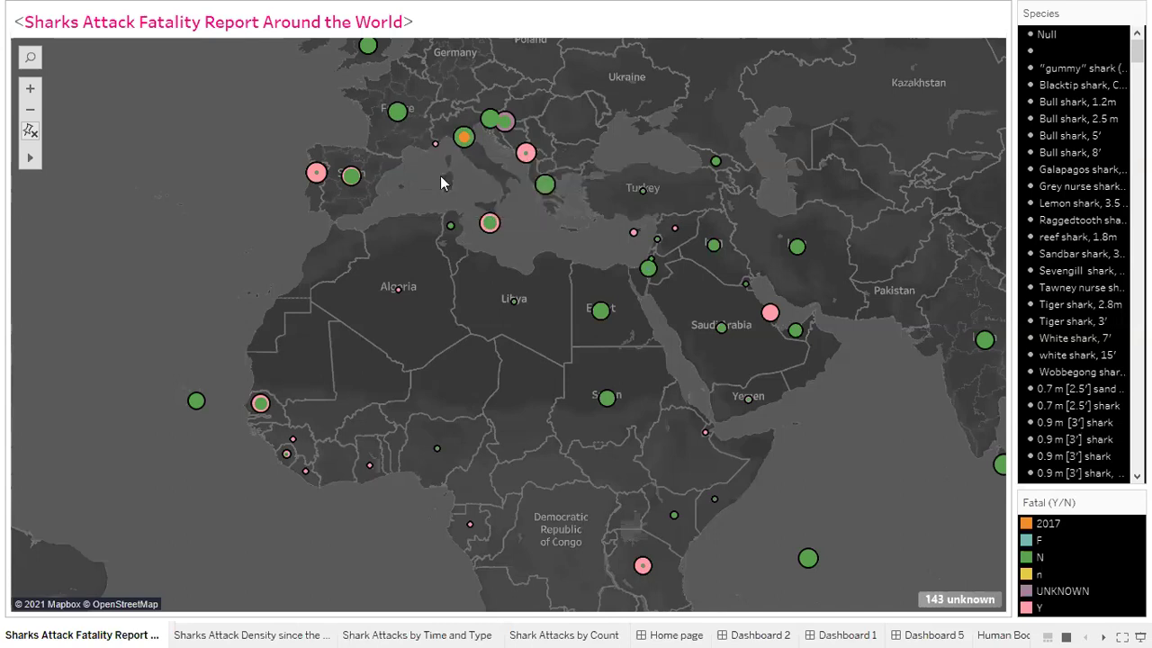
{"action": "scroll", "coordinate": [540, 385], "scroll_direction": "down", "scroll_amount": 1}
{"action": "scroll", "coordinate": [540, 385], "scroll_direction": "down", "scroll_amount": 3}
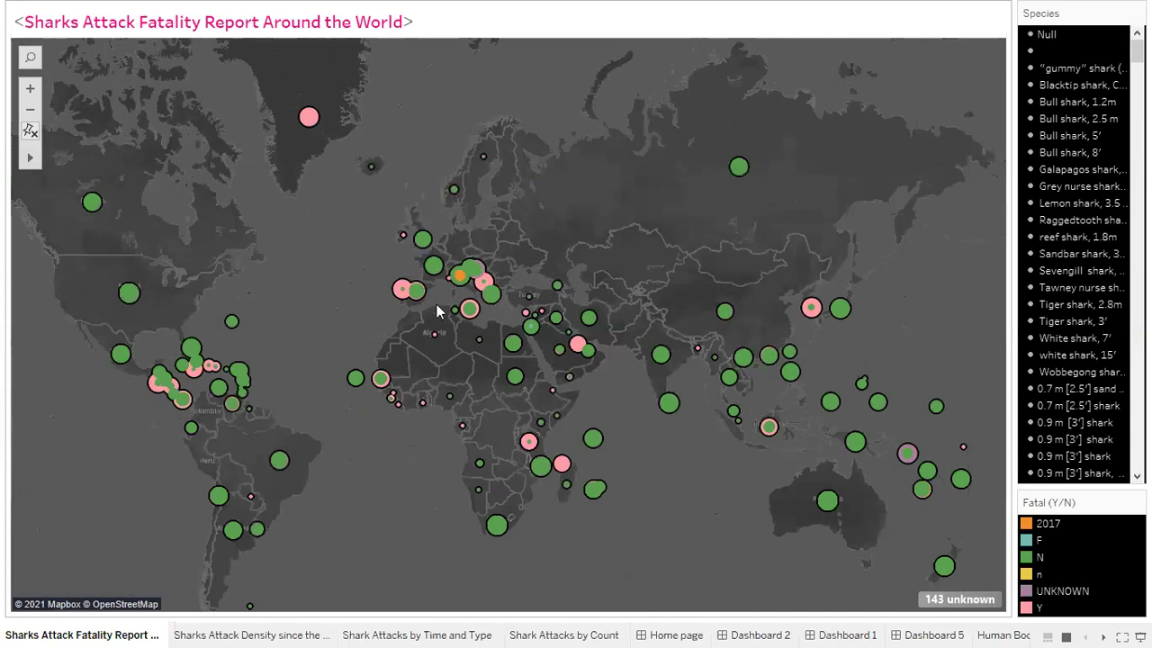
{"action": "left_click", "coordinate": [404, 636]}
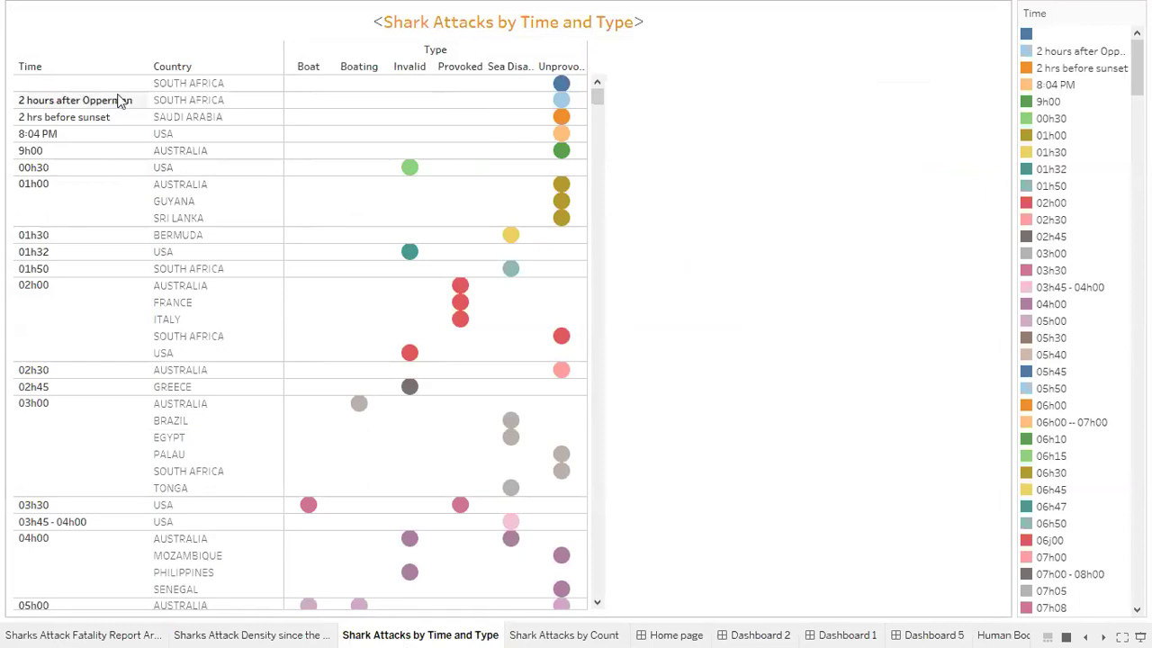
{"action": "scroll", "coordinate": [513, 223], "scroll_direction": "down", "scroll_amount": 3}
{"action": "scroll", "coordinate": [503, 215], "scroll_direction": "up", "scroll_amount": 3}
{"action": "scroll", "coordinate": [423, 206], "scroll_direction": "down", "scroll_amount": 3}
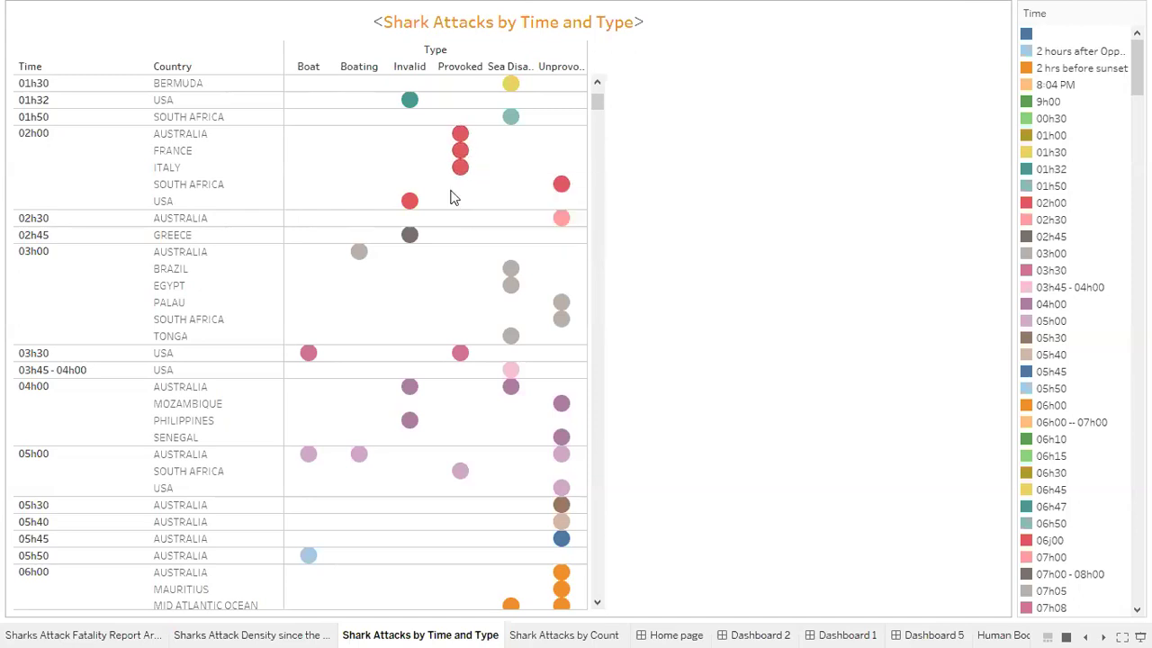
{"action": "scroll", "coordinate": [470, 275], "scroll_direction": "down", "scroll_amount": 8}
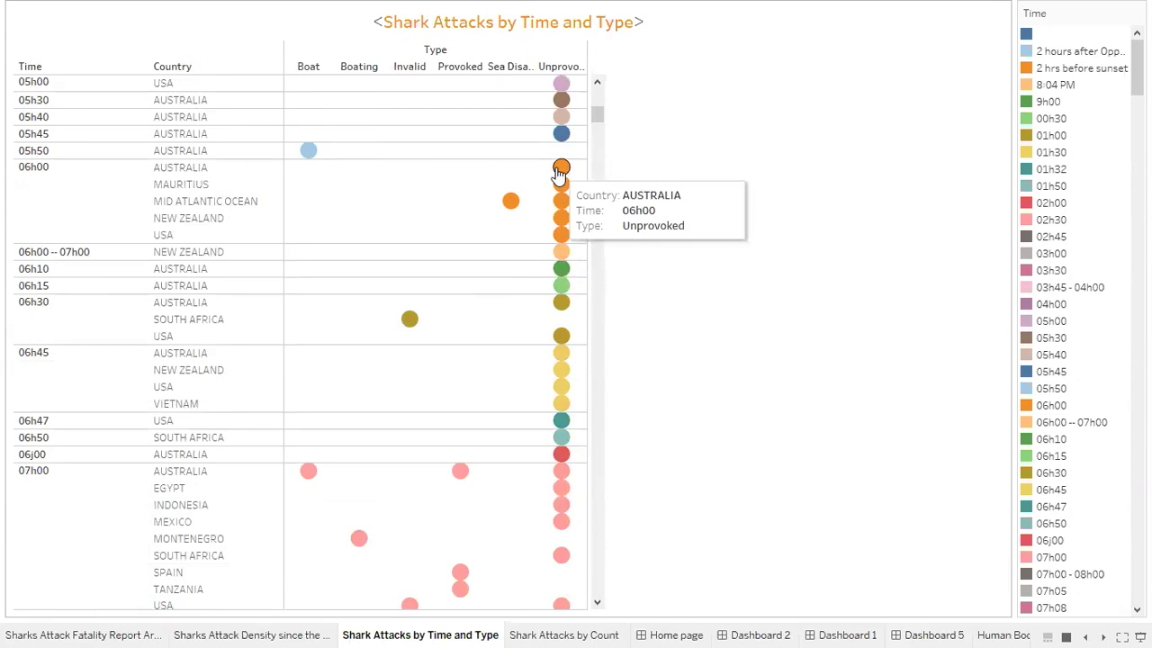
{"action": "mouse_move", "coordinate": [560, 206]}
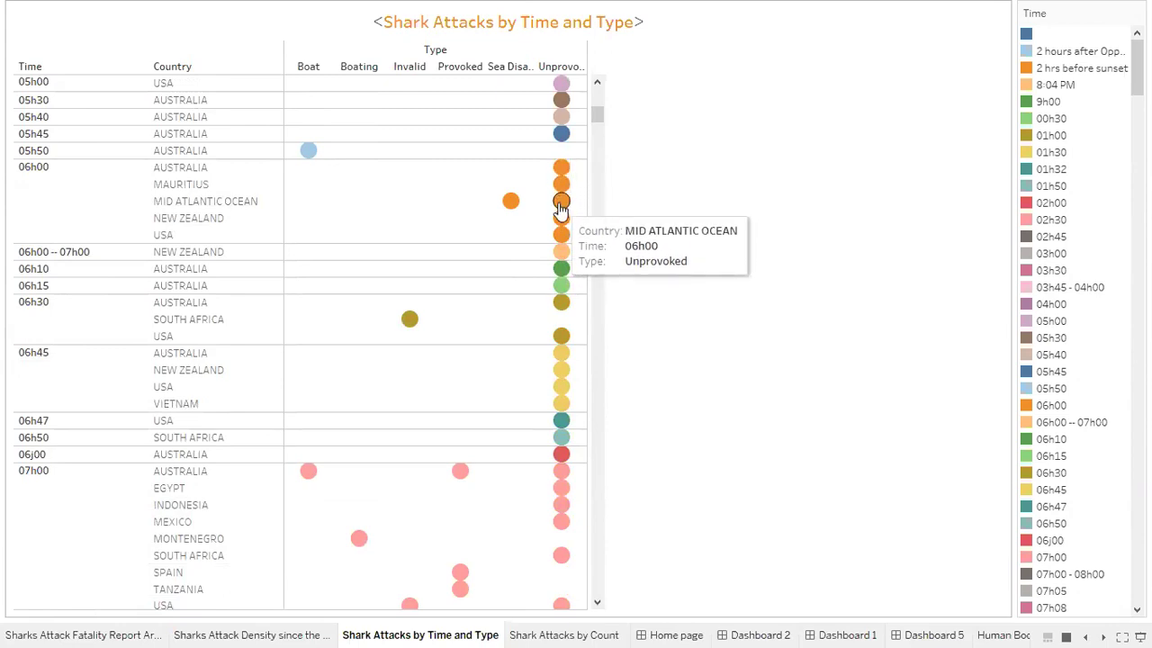
{"action": "mouse_move", "coordinate": [561, 236]}
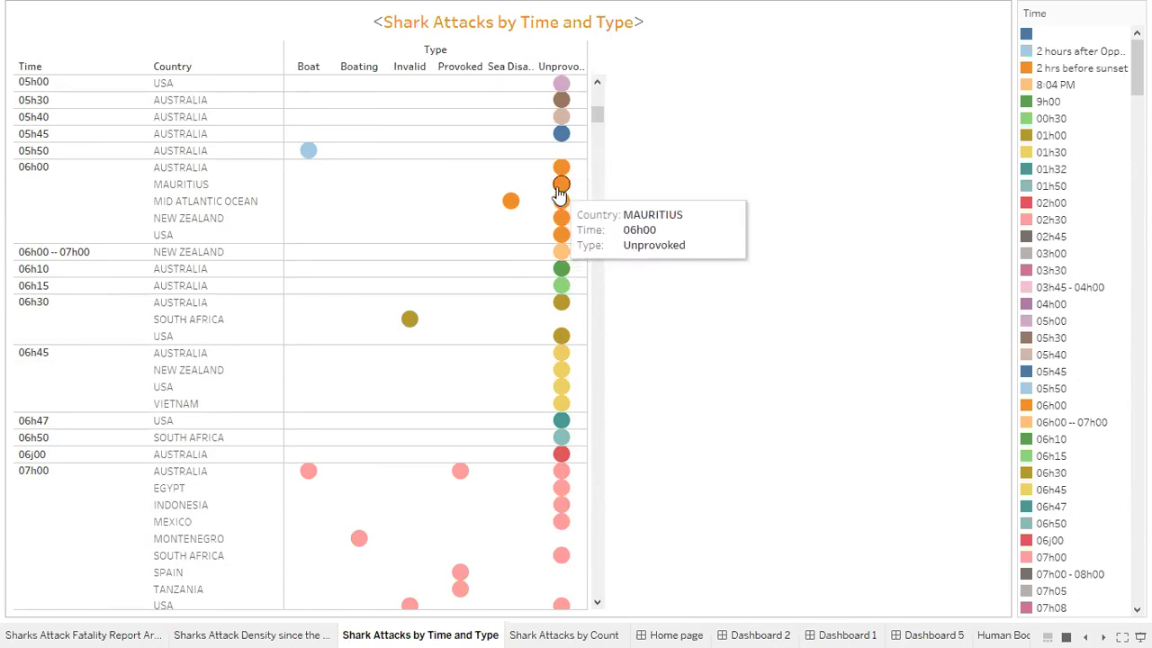
{"action": "mouse_move", "coordinate": [559, 171]}
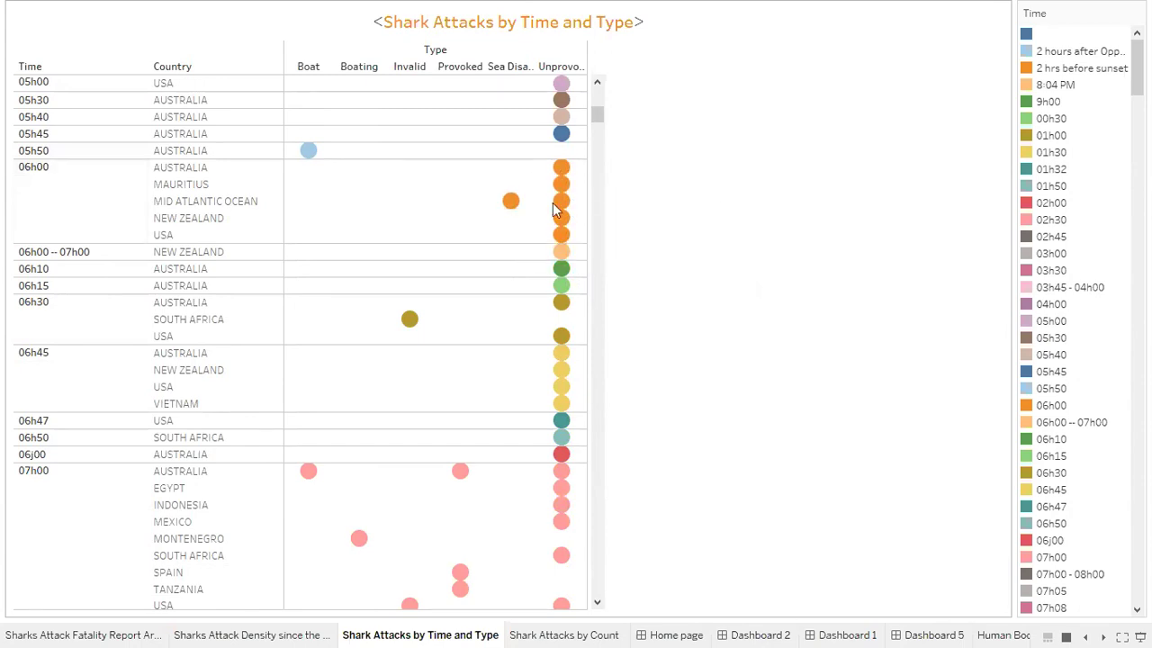
{"action": "scroll", "coordinate": [544, 243], "scroll_direction": "down", "scroll_amount": 5}
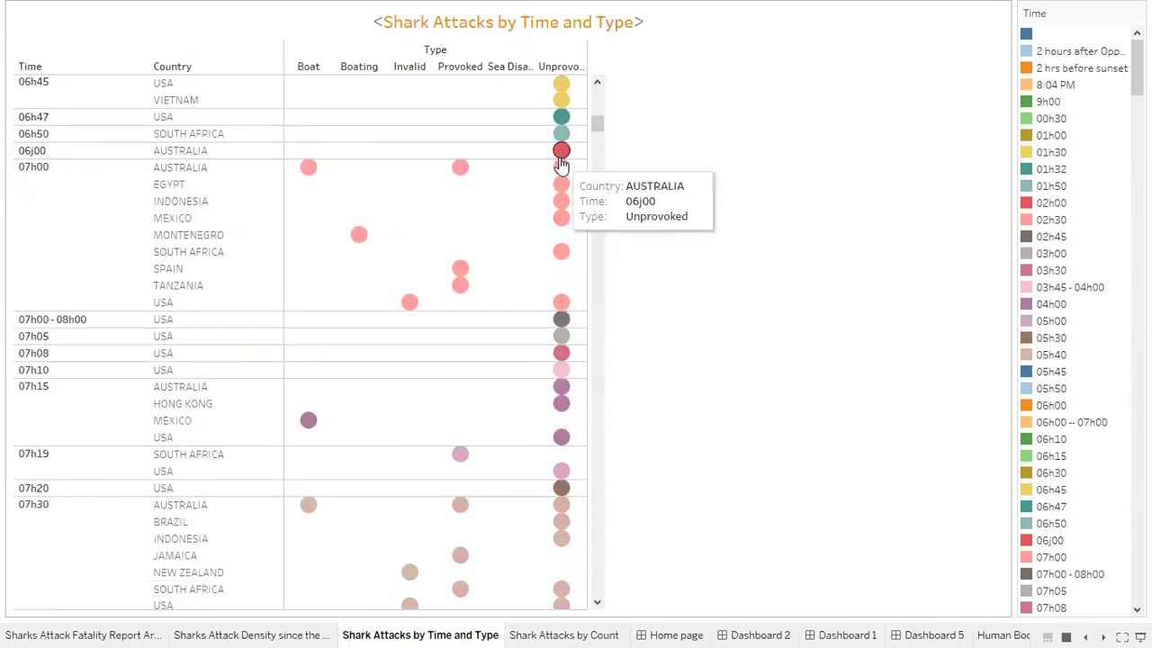
{"action": "scroll", "coordinate": [459, 212], "scroll_direction": "down", "scroll_amount": 1}
{"action": "scroll", "coordinate": [504, 211], "scroll_direction": "down", "scroll_amount": 1}
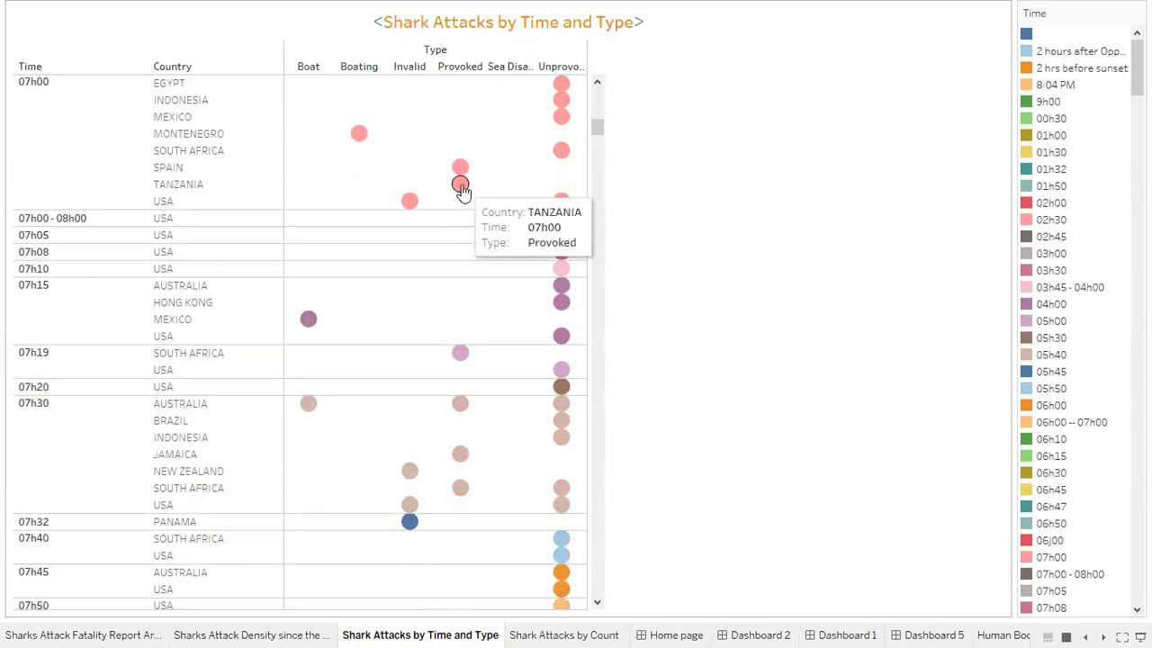
{"action": "scroll", "coordinate": [477, 229], "scroll_direction": "down", "scroll_amount": 8}
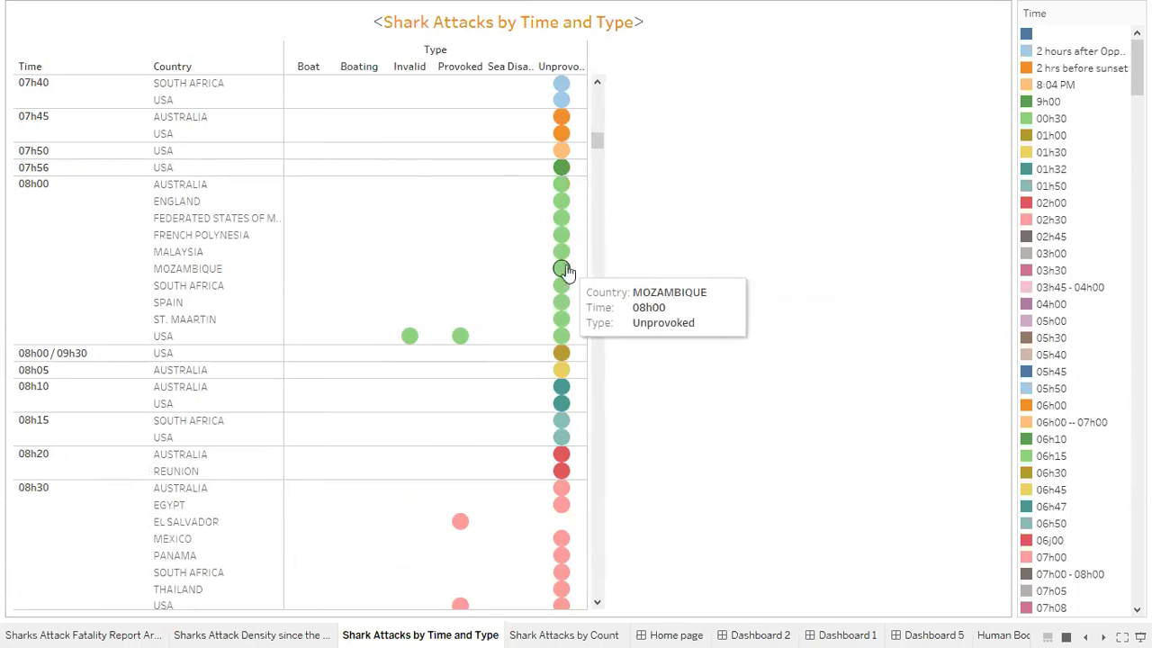
{"action": "mouse_move", "coordinate": [562, 302]}
{"action": "scroll", "coordinate": [535, 165], "scroll_direction": "down", "scroll_amount": 6}
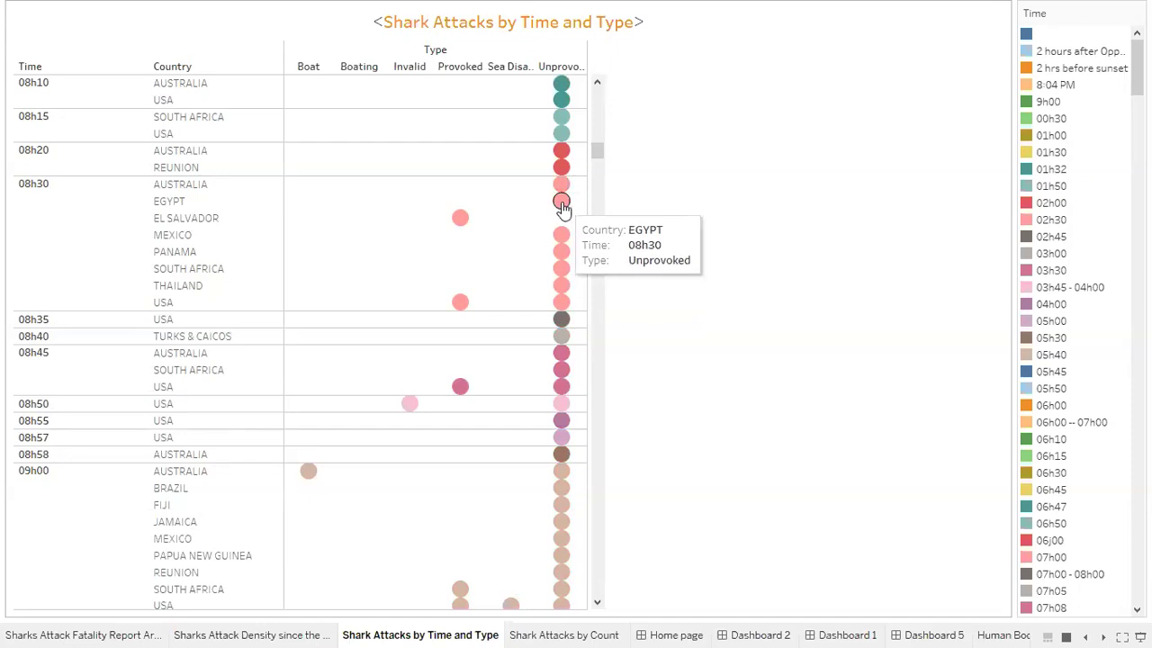
{"action": "scroll", "coordinate": [563, 216], "scroll_direction": "down", "scroll_amount": 8}
{"action": "scroll", "coordinate": [450, 167], "scroll_direction": "down", "scroll_amount": 2}
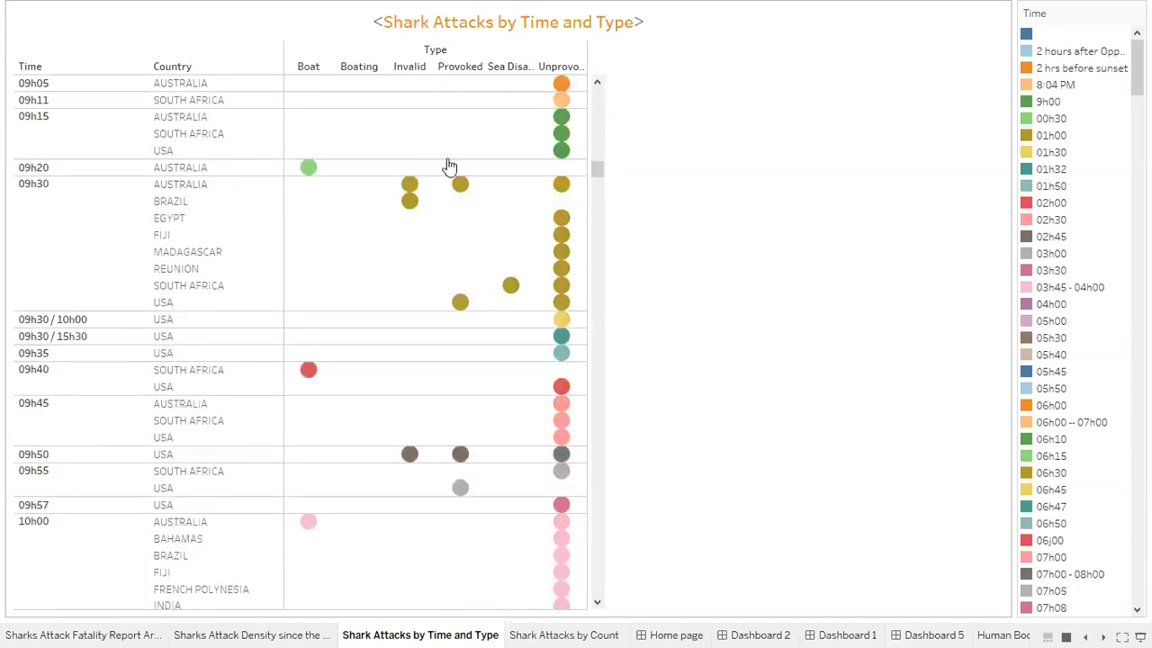
{"action": "scroll", "coordinate": [429, 235], "scroll_direction": "up", "scroll_amount": 5}
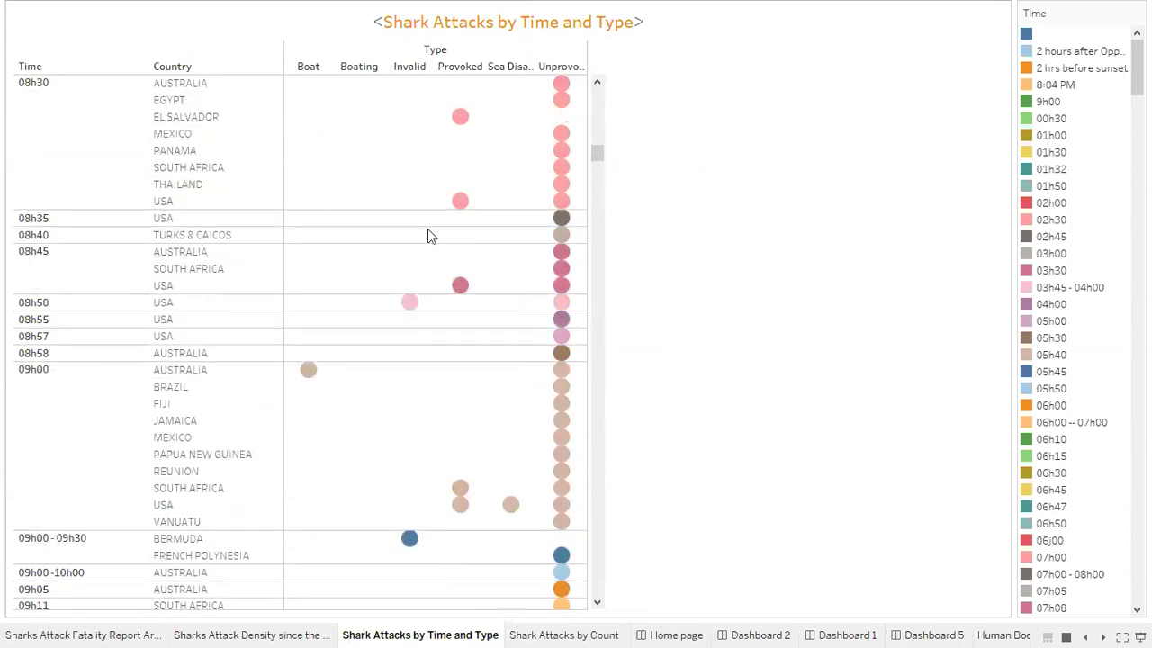
{"action": "scroll", "coordinate": [429, 235], "scroll_direction": "up", "scroll_amount": 7}
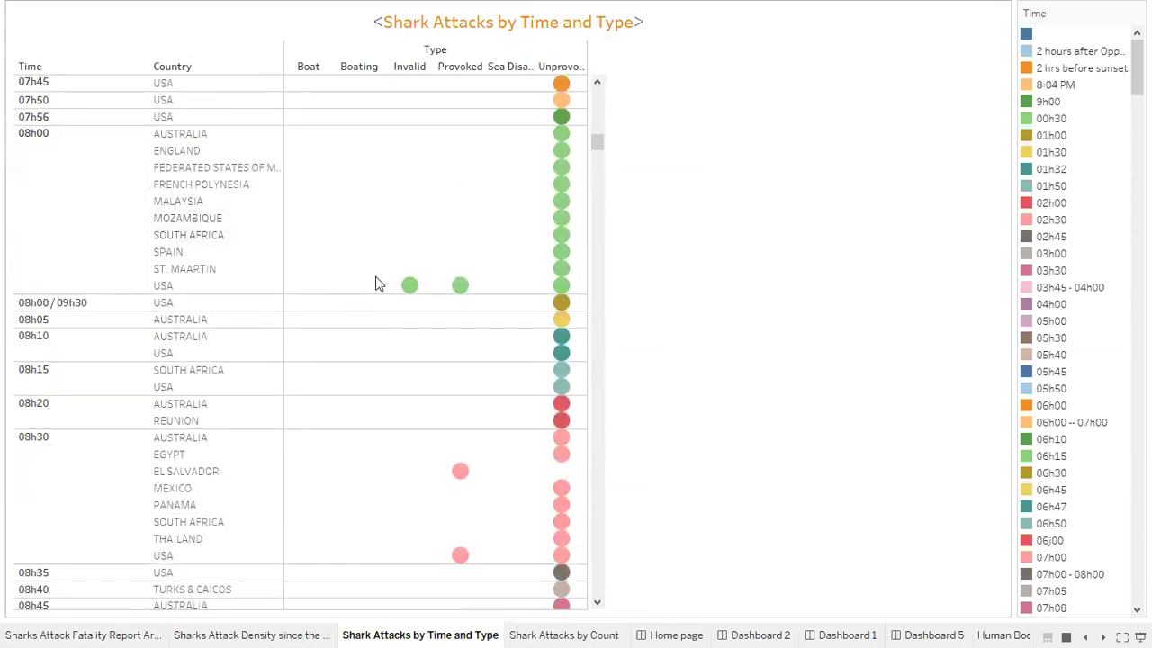
Open the Shark Attacks by Count bubble chart and inspect the 'shark' bubble's 2,870 attacks.
{"action": "left_click", "coordinate": [566, 634]}
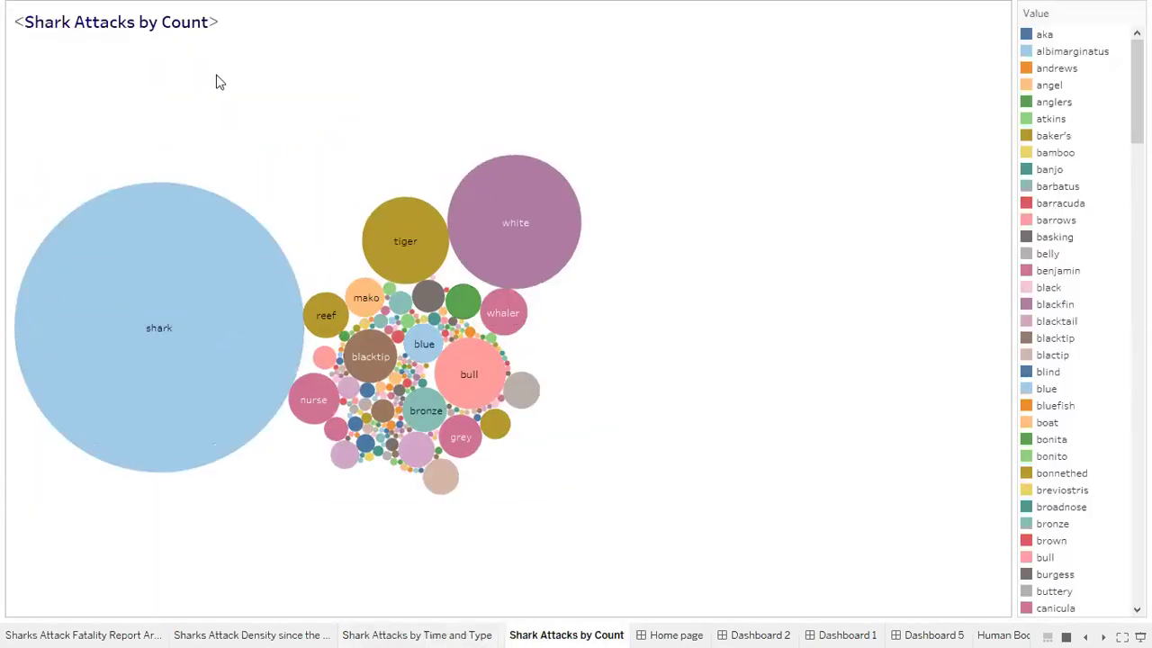
{"action": "mouse_move", "coordinate": [244, 275]}
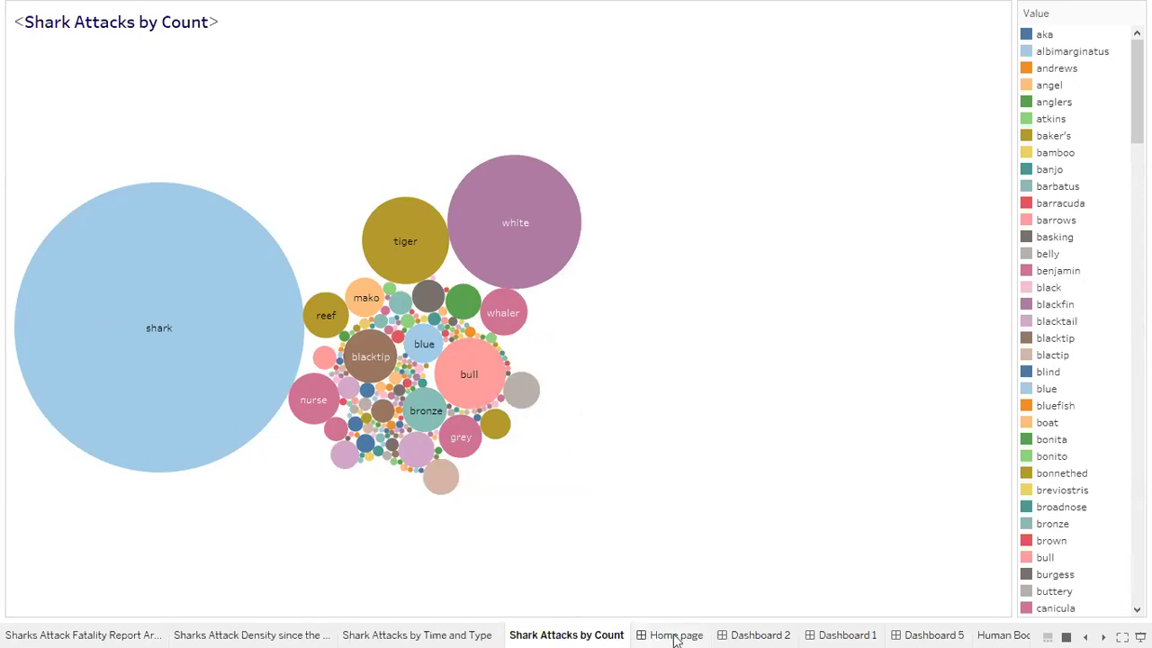
{"action": "left_click", "coordinate": [741, 636]}
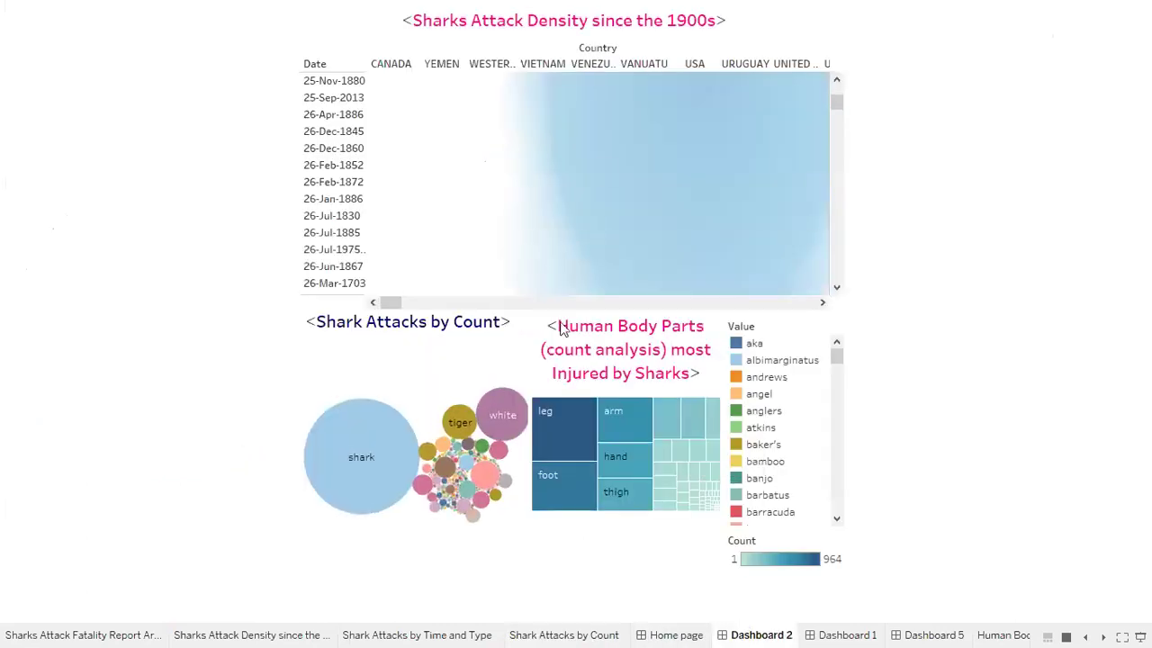
{"action": "left_click", "coordinate": [565, 635]}
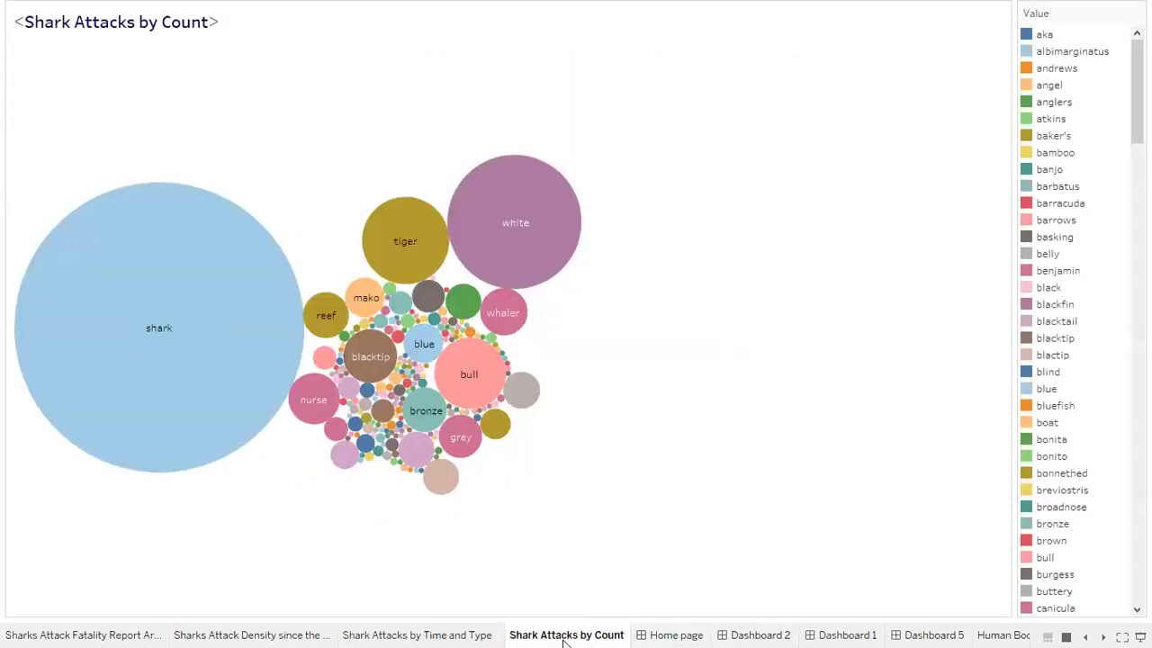
{"action": "left_click", "coordinate": [77, 636]}
{"action": "left_click", "coordinate": [204, 636]}
{"action": "left_click", "coordinate": [401, 636]}
{"action": "left_click", "coordinate": [535, 636]}
Open the Human Body Parts treemap of injury counts.
{"action": "left_click", "coordinate": [1003, 635]}
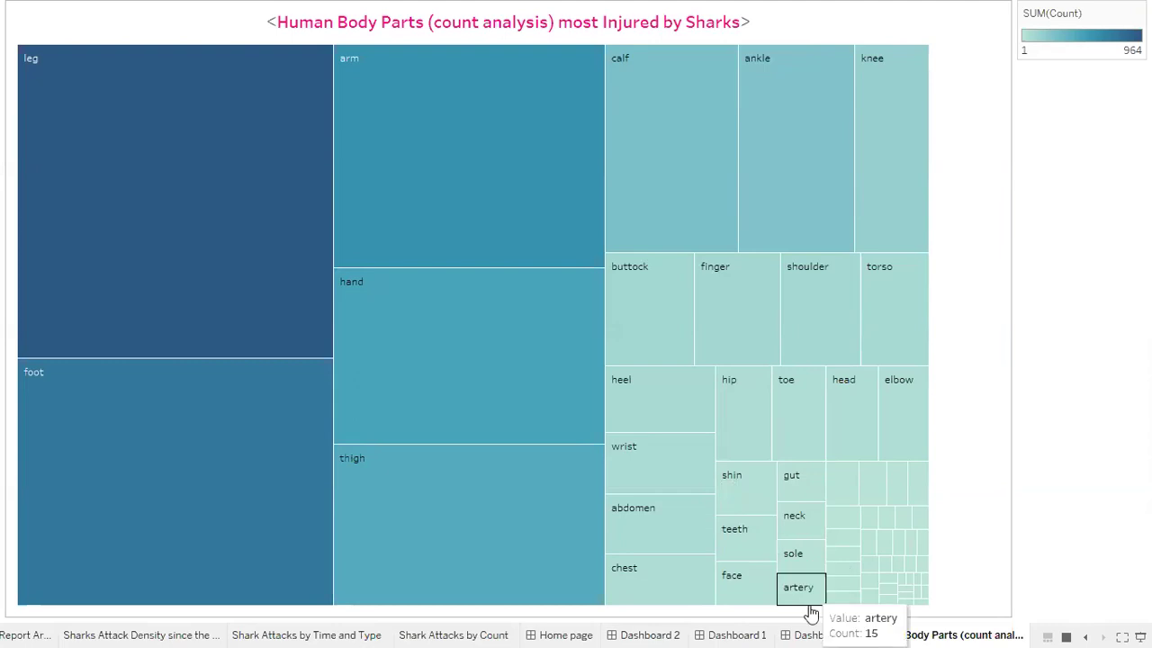
Browse Dashboards 1, 5 and 2, return to the Home page, and exit Presentation Mode.
{"action": "left_click", "coordinate": [842, 637]}
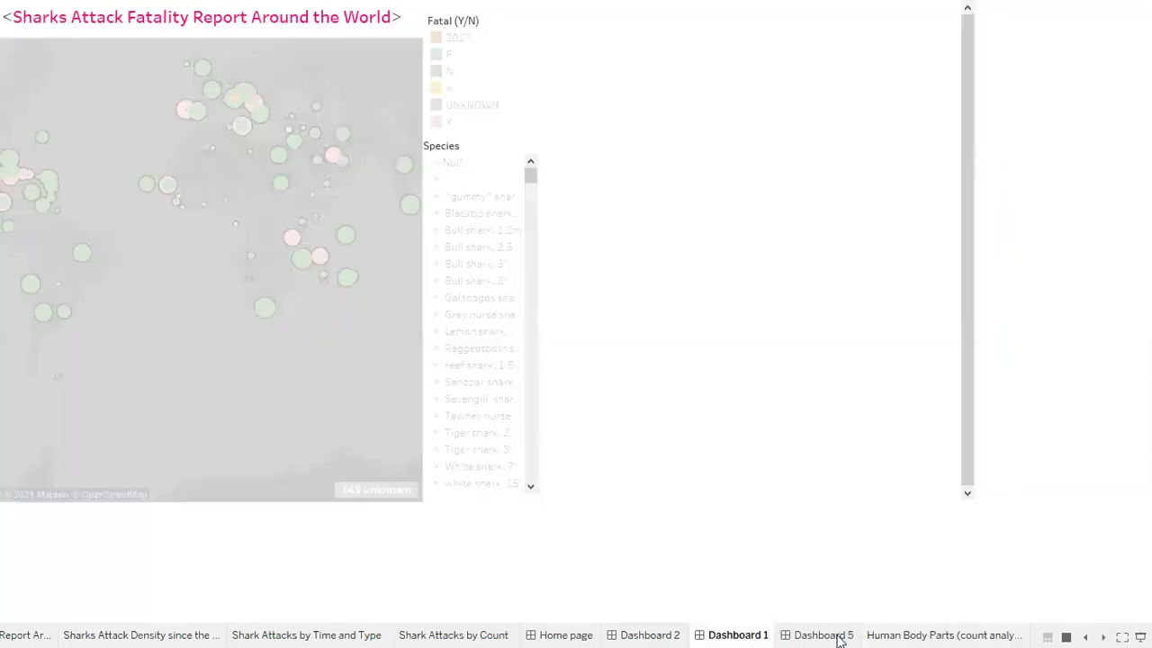
{"action": "left_click", "coordinate": [837, 637]}
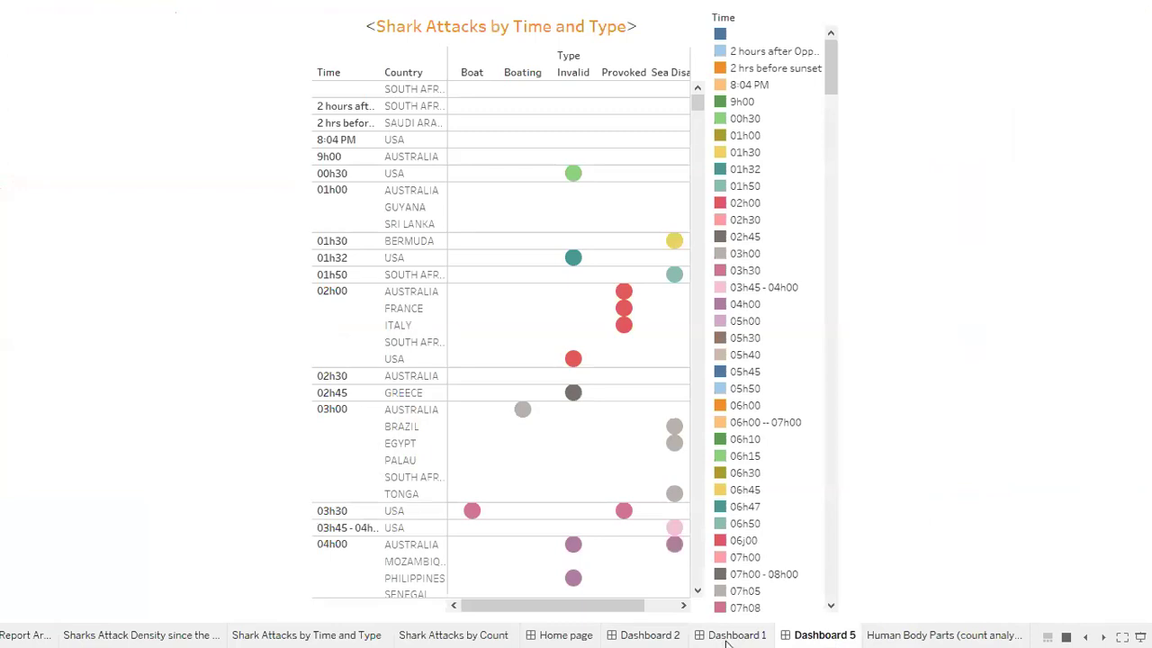
{"action": "left_click", "coordinate": [644, 637]}
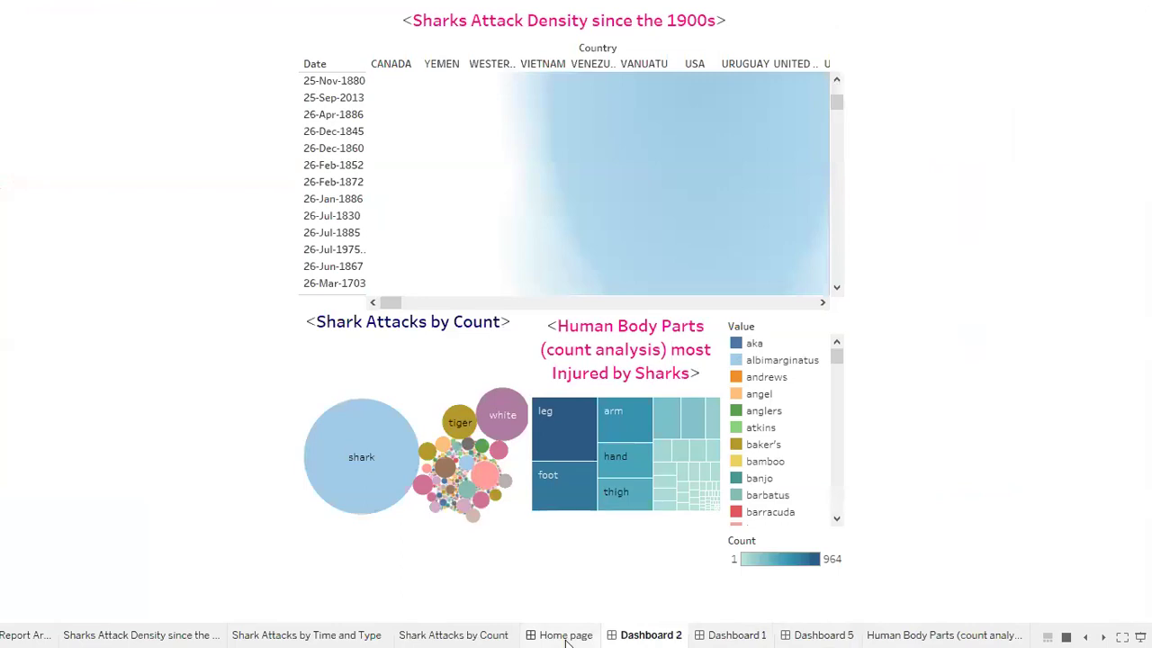
{"action": "left_click", "coordinate": [566, 638]}
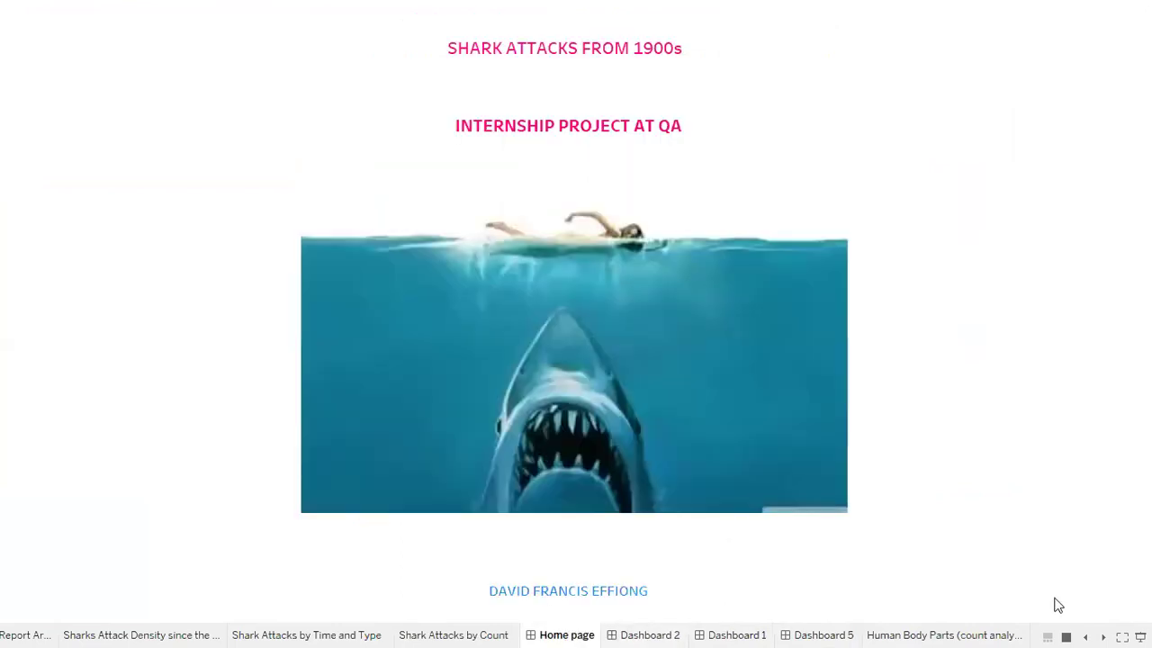
{"action": "left_click", "coordinate": [1140, 639]}
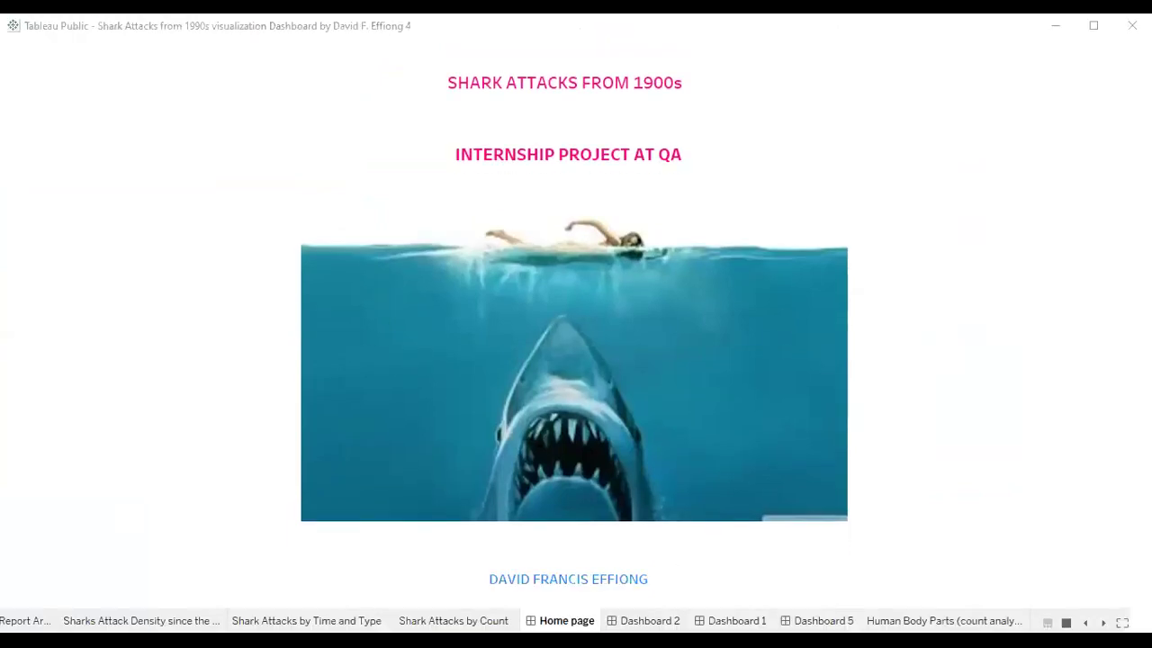